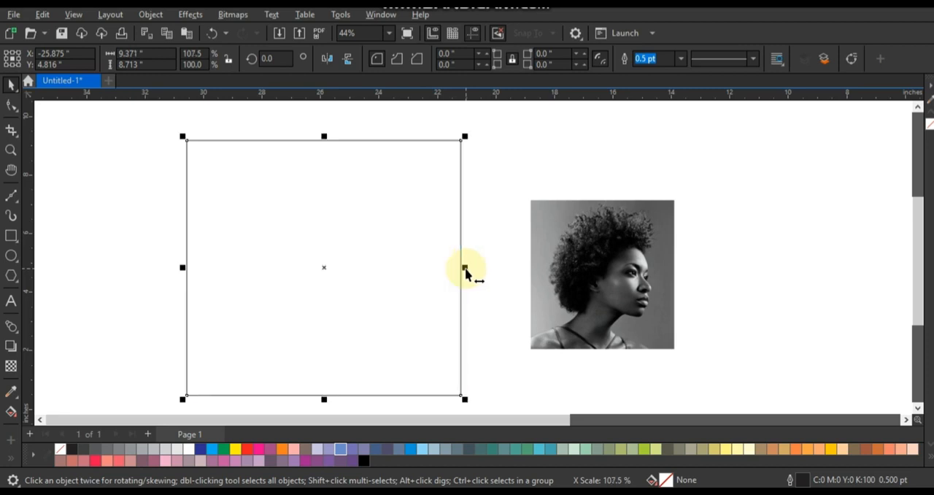
Step: Align the portrait photo with the square frame's upper-left corner and enlarge it to about 10.13 by 10.51 inches, covering the frame
{"action": "left_click_drag", "start_coordinate": [584, 267], "coordinate": [242, 197]}
{"action": "scroll", "coordinate": [329, 109], "scroll_direction": "down", "scroll_amount": 1}
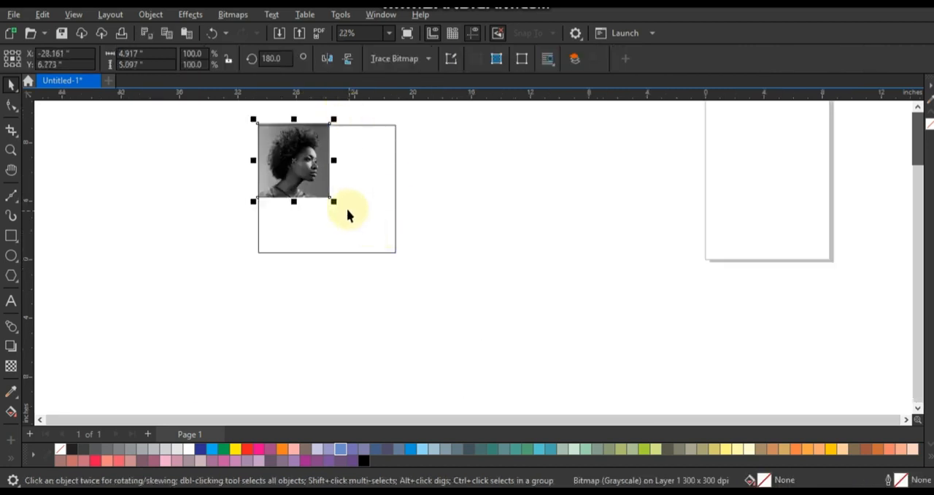
{"action": "left_click_drag", "start_coordinate": [334, 203], "coordinate": [401, 341]}
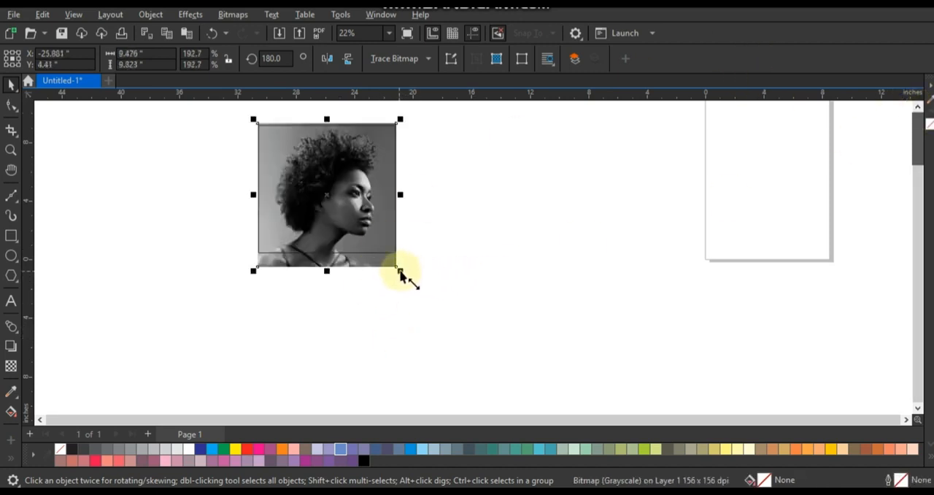
{"action": "left_click_drag", "start_coordinate": [399, 271], "coordinate": [214, 105]}
{"action": "key", "text": "shift+F2"}
{"action": "left_click", "coordinate": [209, 126]}
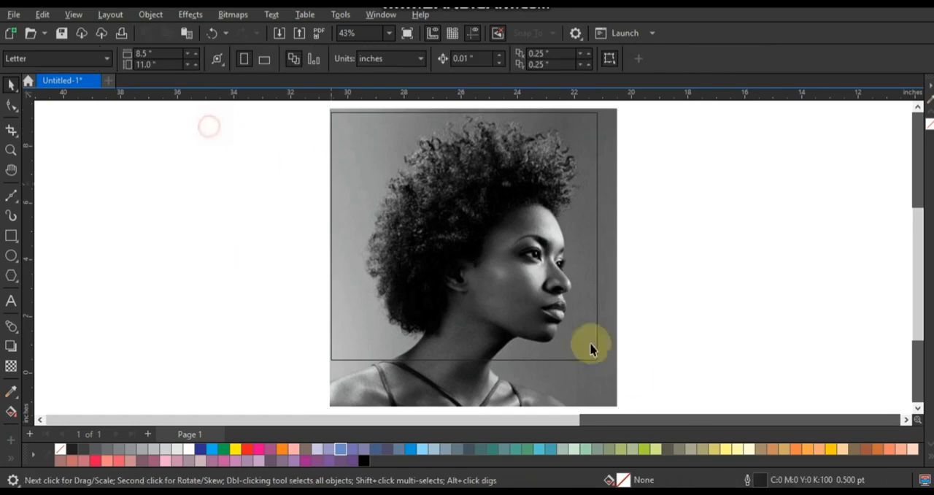
Step: Draw a wide rectangle about 16.7 by 3.1 inches across the upper half of the portrait, extending past both sides
{"action": "left_click", "coordinate": [11, 149]}
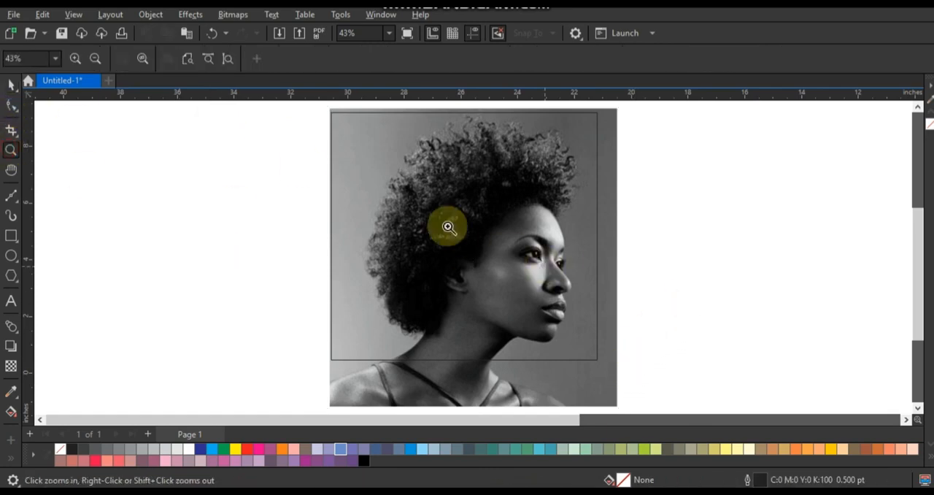
{"action": "left_click", "coordinate": [11, 235]}
{"action": "left_click_drag", "start_coordinate": [185, 164], "coordinate": [659, 252]}
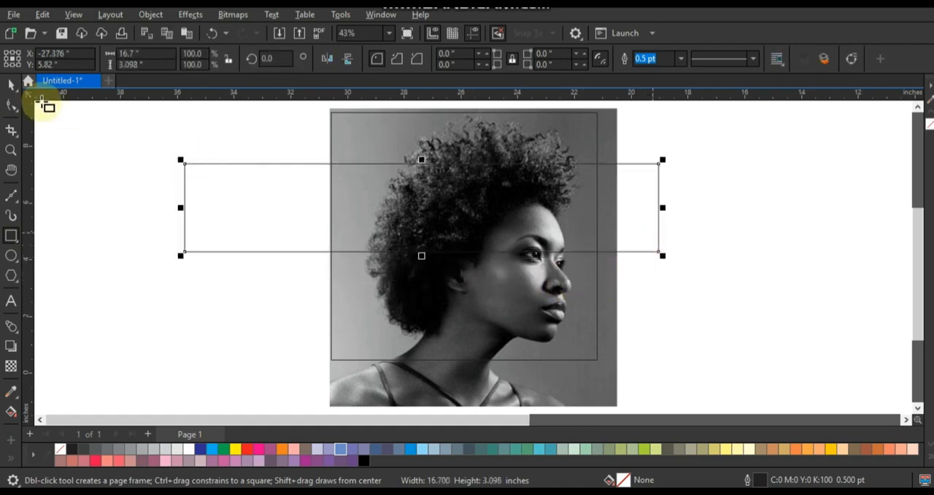
Step: Create a thin bar about 3.29 by 0.1 inches from a copy of the wide rectangle, just above its upper edge
{"action": "left_click", "coordinate": [11, 85]}
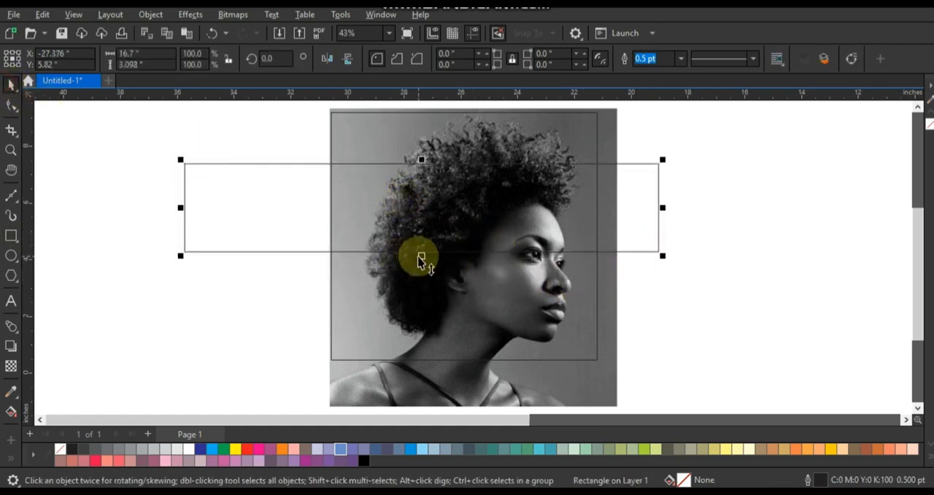
{"action": "left_click_drag", "start_coordinate": [421, 259], "coordinate": [447, 174]}
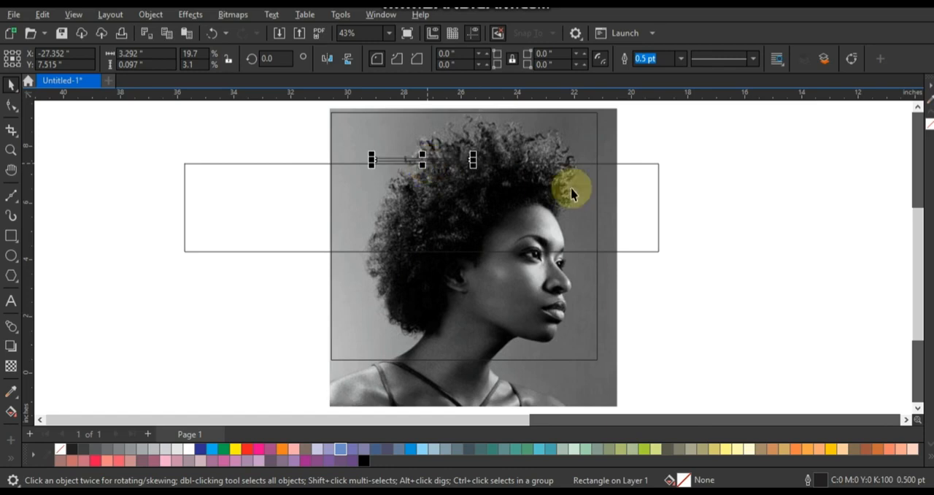
{"action": "left_click", "coordinate": [720, 189]}
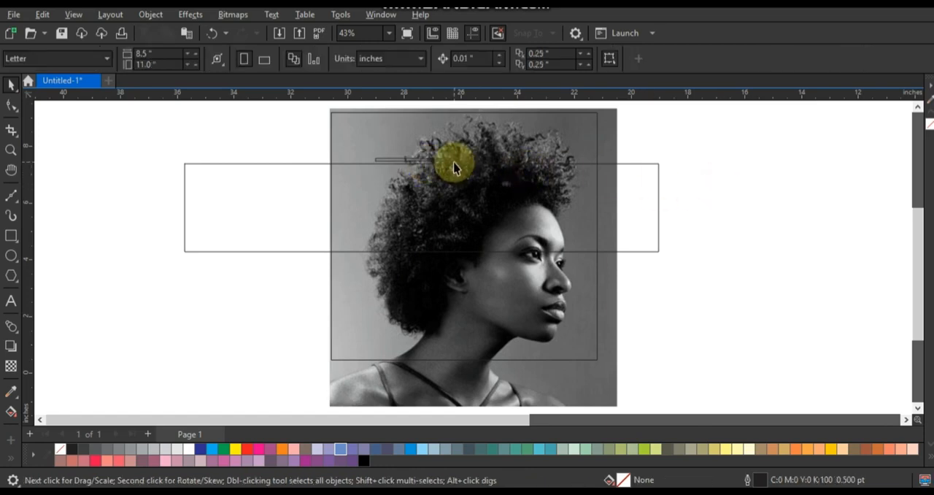
Step: Fill the thin bar and the wide rectangle with red
{"action": "left_click", "coordinate": [447, 162]}
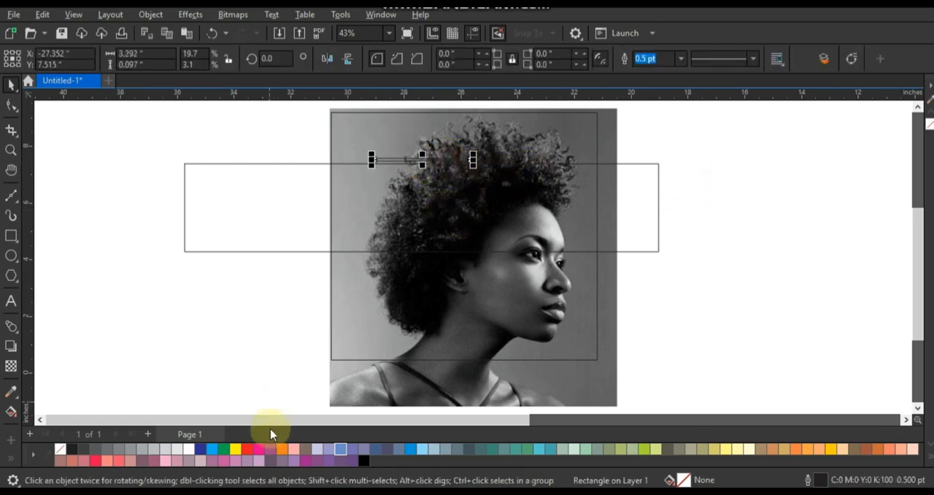
{"action": "left_click", "coordinate": [245, 450]}
{"action": "left_click", "coordinate": [327, 214]}
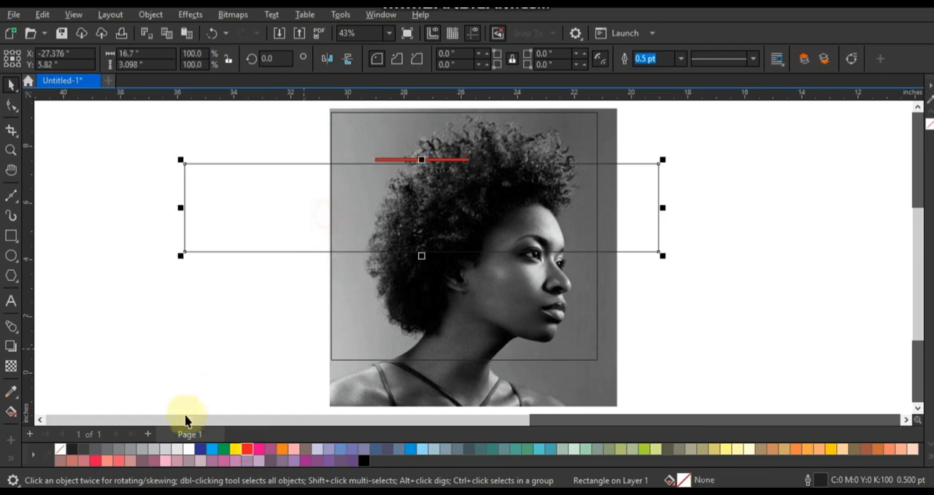
{"action": "left_click", "coordinate": [245, 448]}
Step: Rotate both red bars together by 30 degrees and move the thin bar away from the wide one, towards the photo's upper-left corner
{"action": "left_click", "coordinate": [442, 160], "text": "shift"}
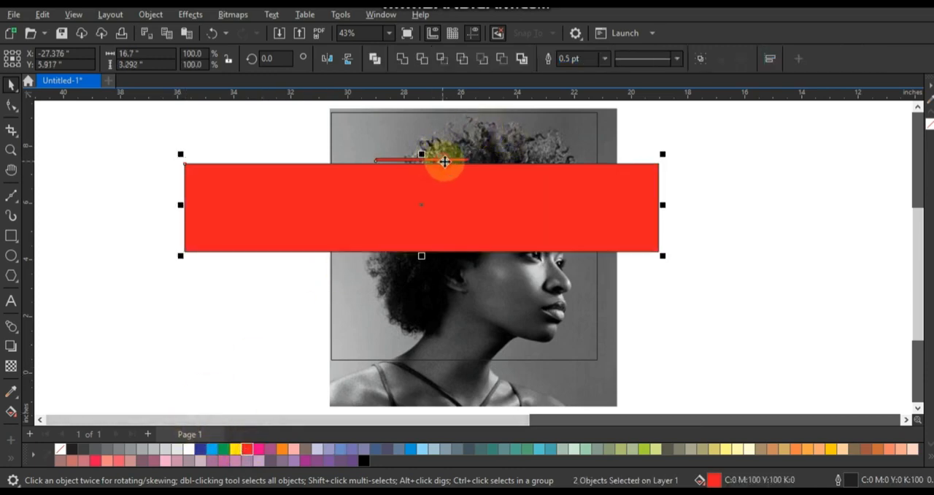
{"action": "left_click", "coordinate": [527, 218]}
{"action": "left_click_drag", "start_coordinate": [662, 268], "coordinate": [548, 154]}
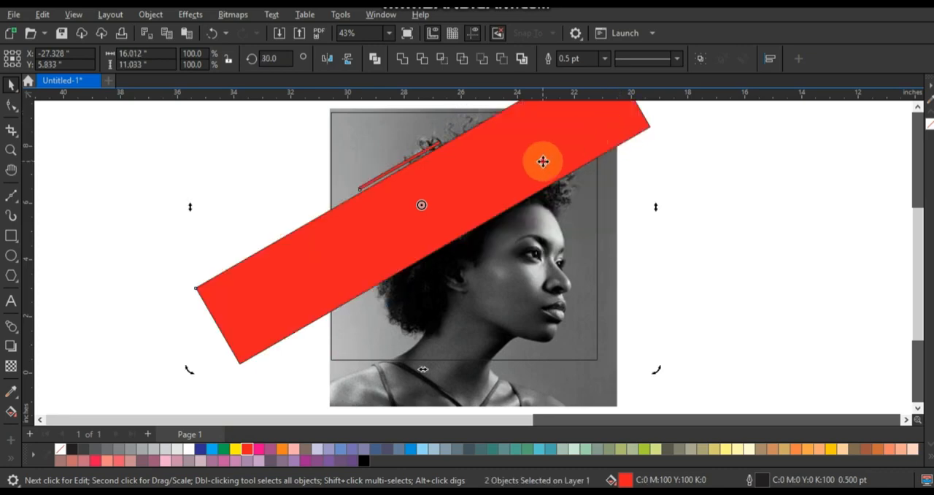
{"action": "left_click", "coordinate": [555, 158]}
{"action": "left_click", "coordinate": [686, 183]}
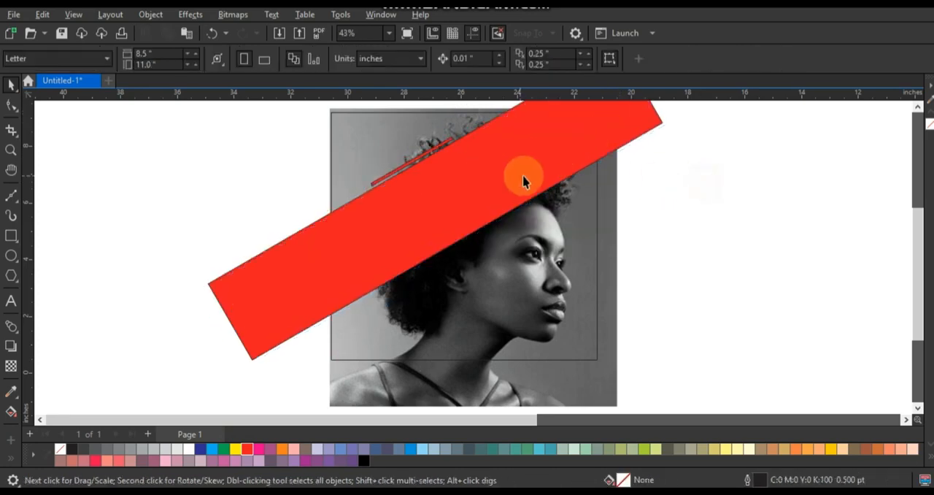
{"action": "left_click", "coordinate": [428, 148]}
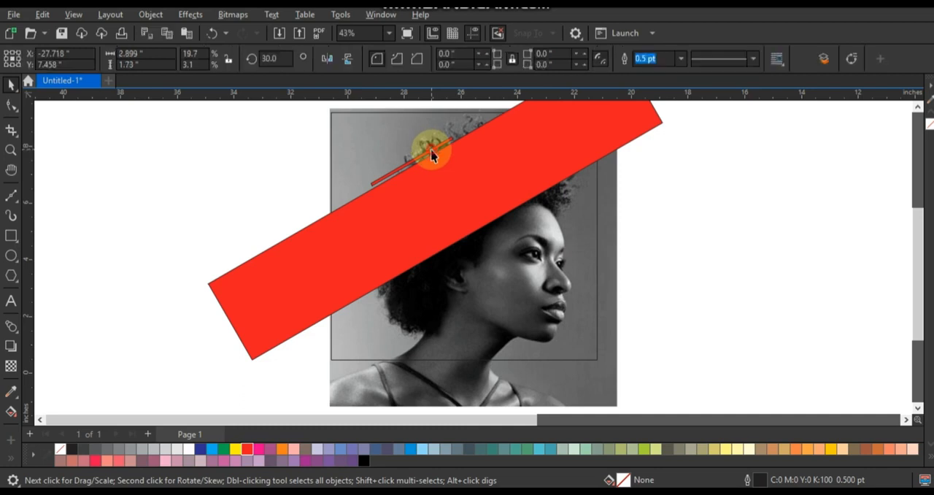
{"action": "left_click_drag", "start_coordinate": [413, 142], "coordinate": [410, 140]}
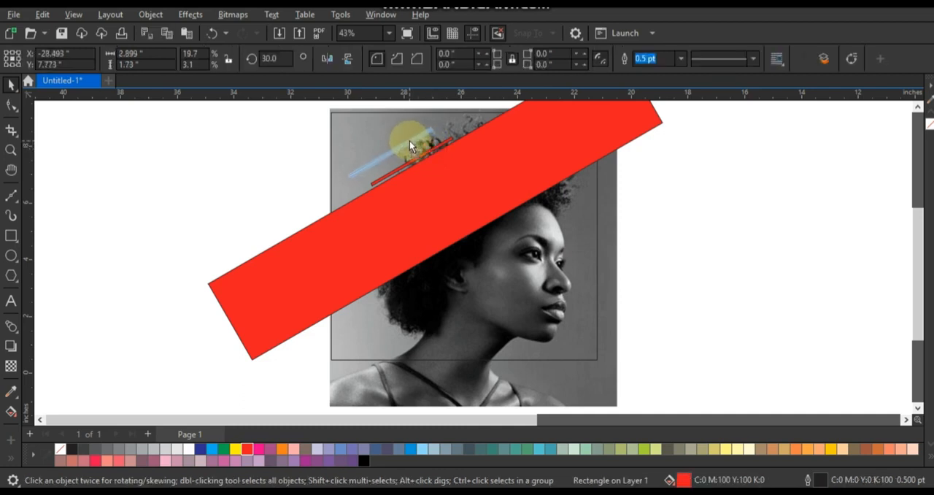
Step: Darken the portrait photo by applying a Gamma adjustment with a value of 0.87
{"action": "left_click", "coordinate": [604, 286]}
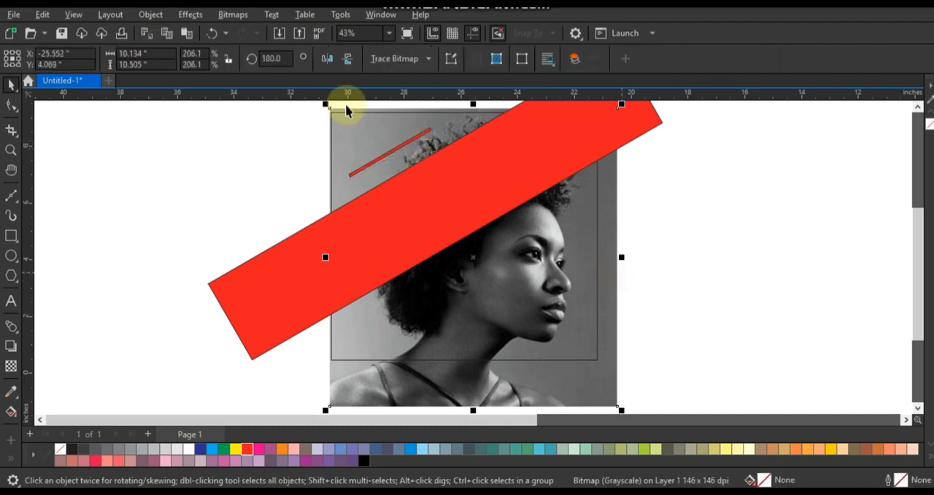
{"action": "left_click", "coordinate": [184, 13]}
{"action": "mouse_move", "coordinate": [219, 46]}
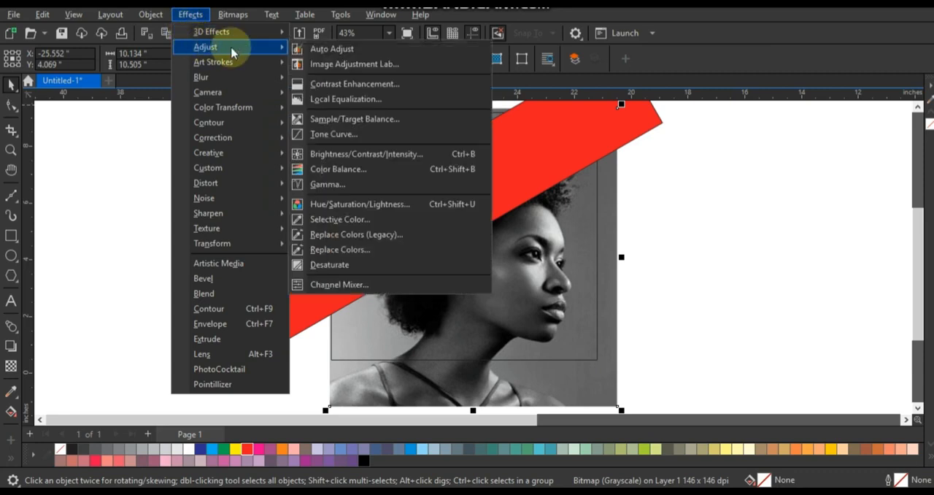
{"action": "left_click", "coordinate": [325, 184]}
{"action": "left_click_drag", "start_coordinate": [506, 203], "coordinate": [790, 205]}
{"action": "left_click", "coordinate": [738, 232]}
{"action": "left_click", "coordinate": [741, 232]}
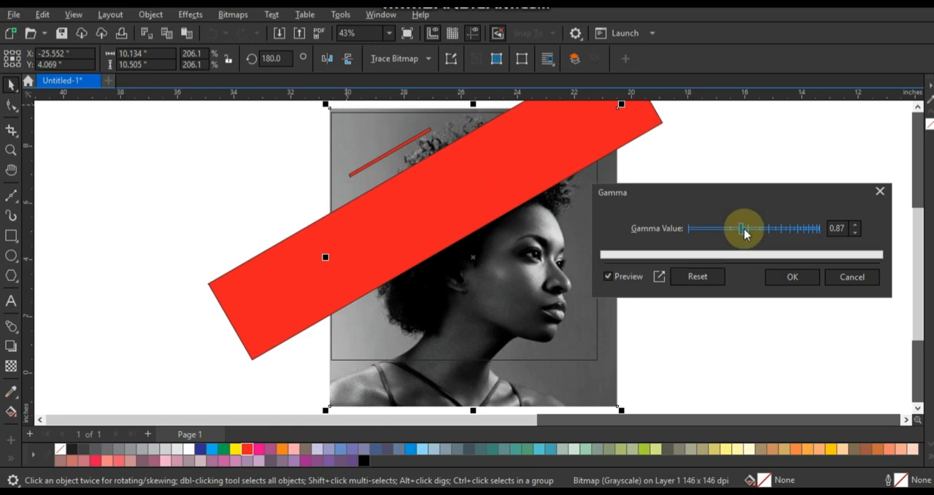
{"action": "left_click", "coordinate": [786, 275]}
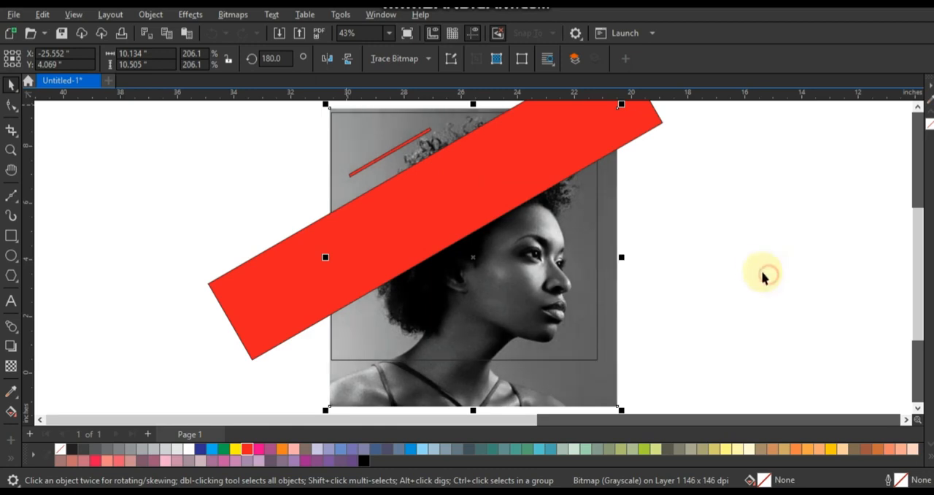
{"action": "left_click", "coordinate": [755, 269]}
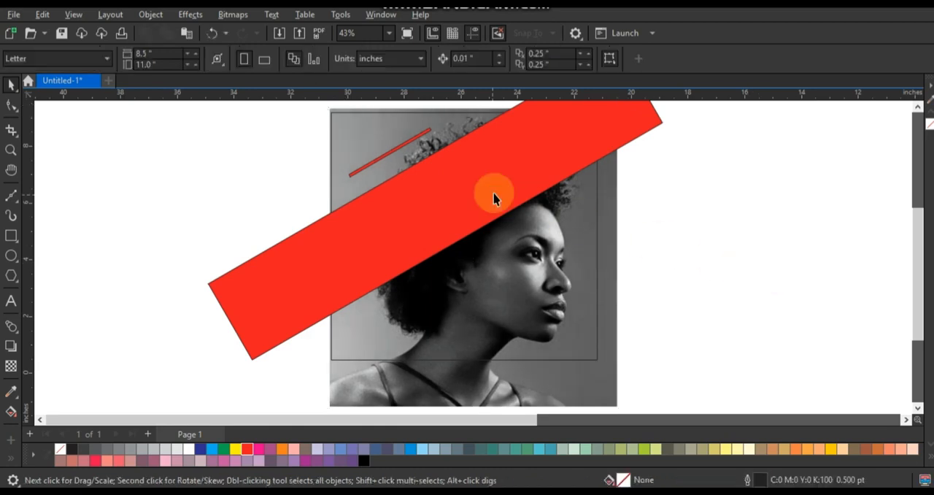
Step: Remove the thin red bar's outline and shrink the bar slightly about its centre
{"action": "left_click", "coordinate": [418, 139]}
{"action": "right_click", "coordinate": [63, 448]}
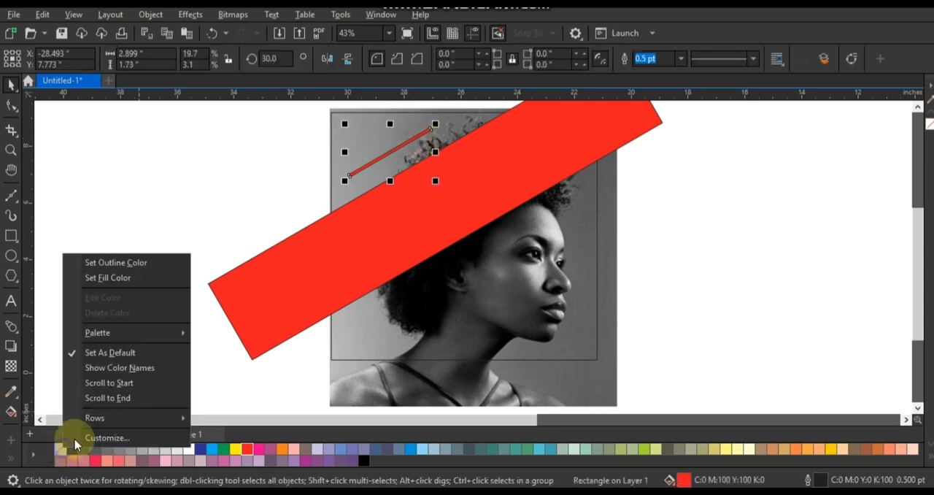
{"action": "left_click", "coordinate": [161, 262]}
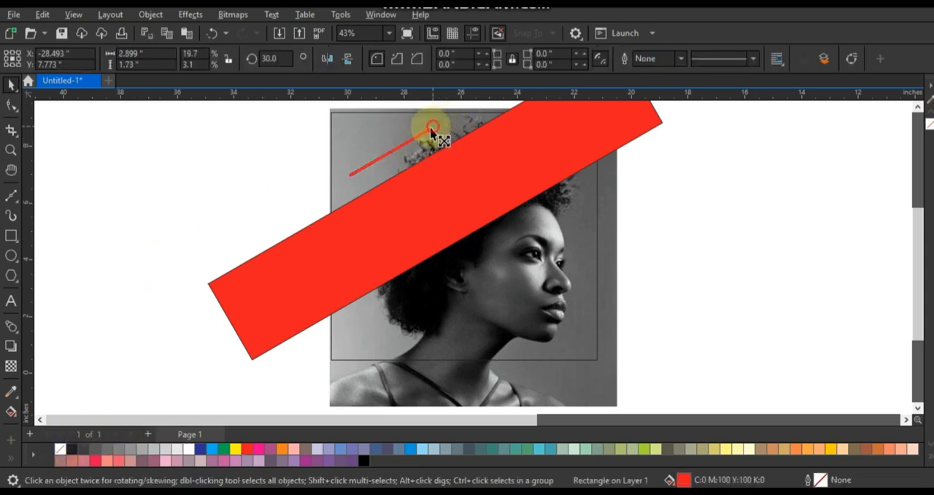
{"action": "left_click", "coordinate": [229, 163]}
Step: Give the wide red band a transparency with the Overlay merge mode and an amount of 15
{"action": "left_click", "coordinate": [427, 233]}
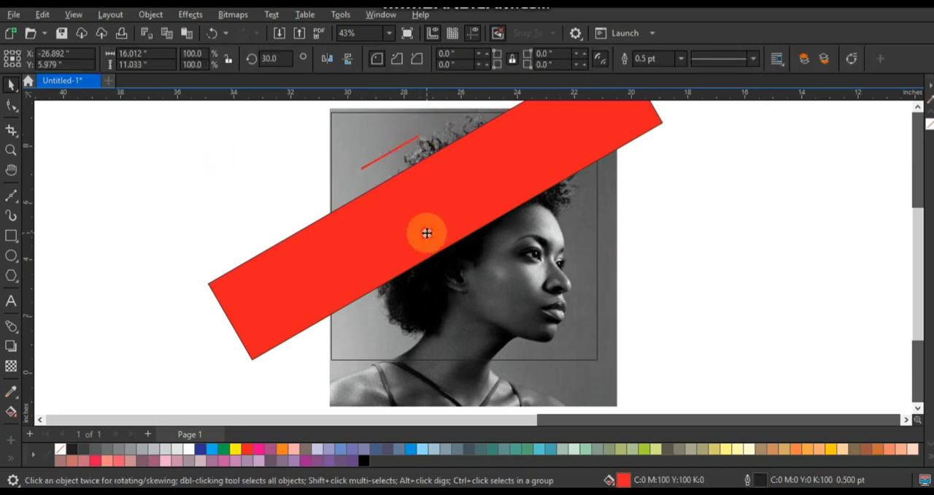
{"action": "left_click", "coordinate": [11, 366]}
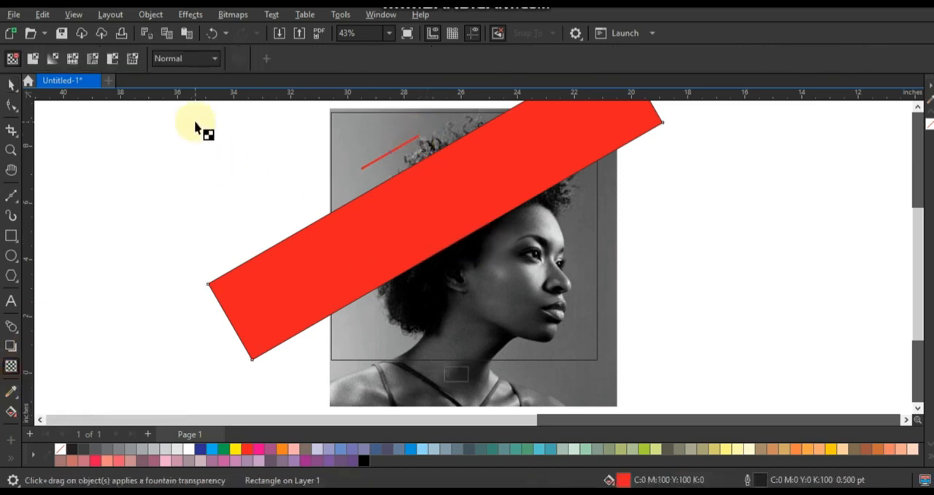
{"action": "left_click", "coordinate": [194, 62]}
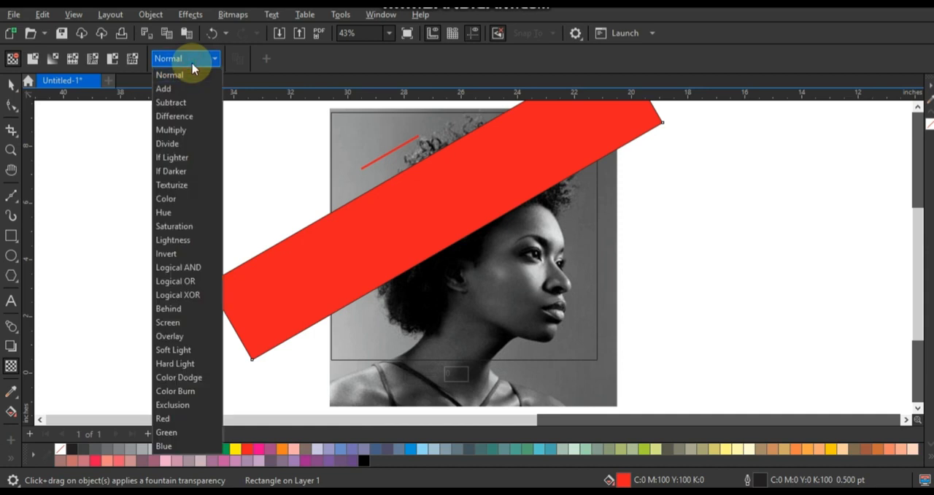
{"action": "left_click", "coordinate": [167, 336]}
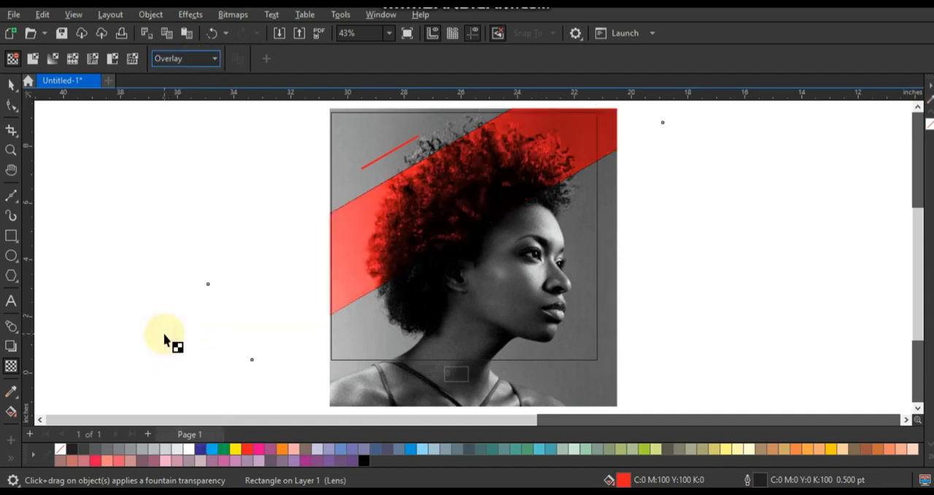
{"action": "left_click", "coordinate": [411, 378]}
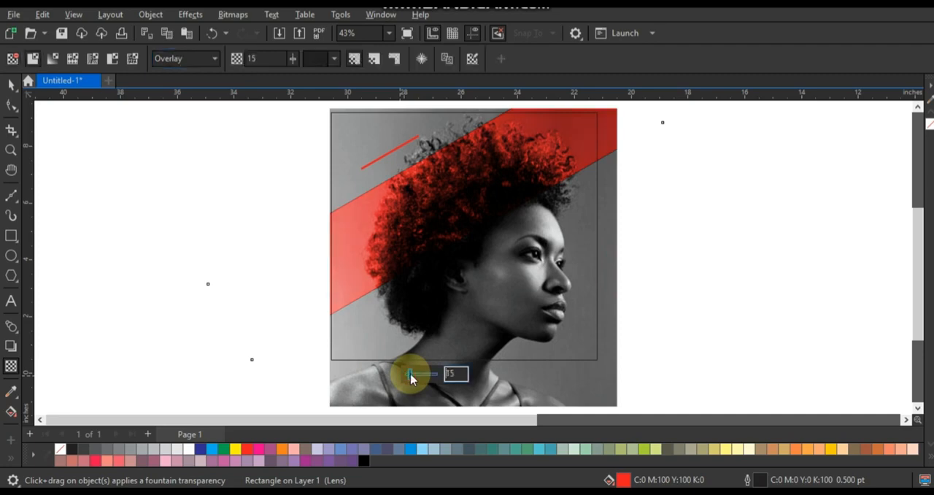
Step: Remove the outline from the wide red band
{"action": "left_click", "coordinate": [12, 85]}
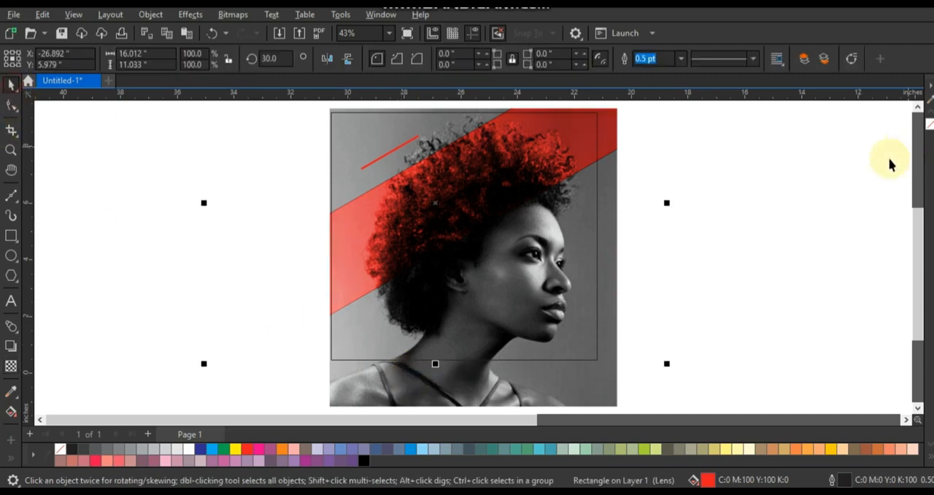
{"action": "right_click", "coordinate": [60, 448]}
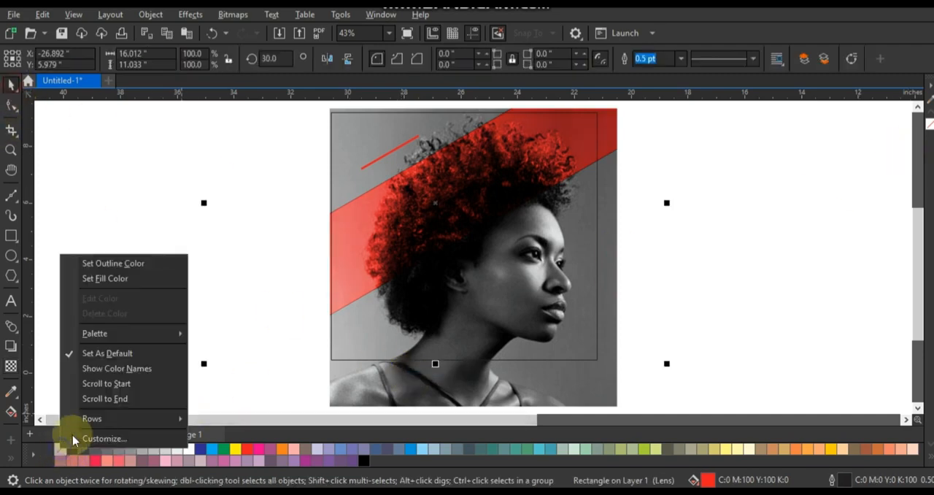
{"action": "left_click", "coordinate": [102, 263]}
{"action": "left_click", "coordinate": [714, 244]}
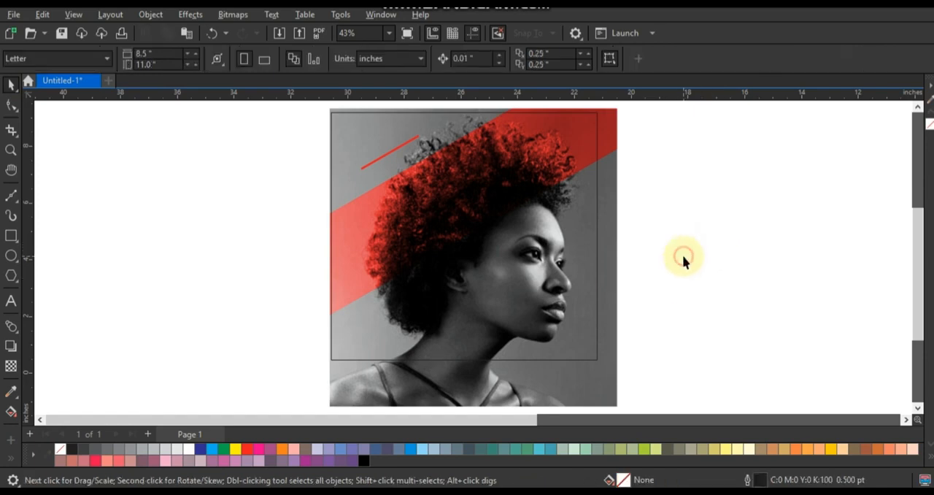
Step: PowerClip the portrait photo inside the square frame
{"action": "left_click", "coordinate": [611, 351]}
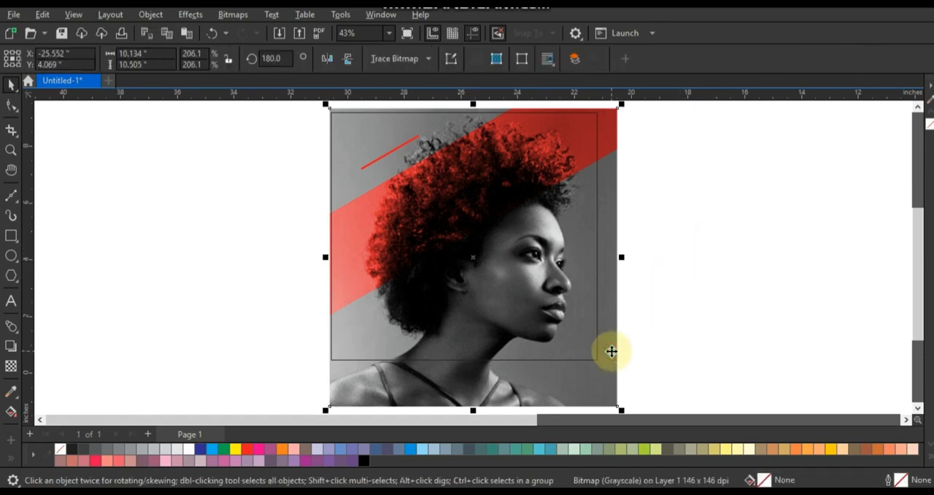
{"action": "right_click", "coordinate": [612, 351]}
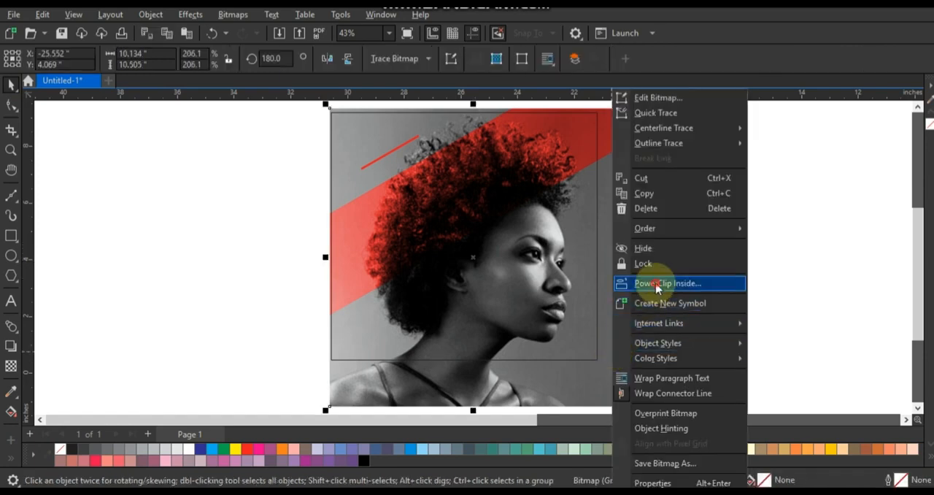
{"action": "left_click", "coordinate": [652, 277]}
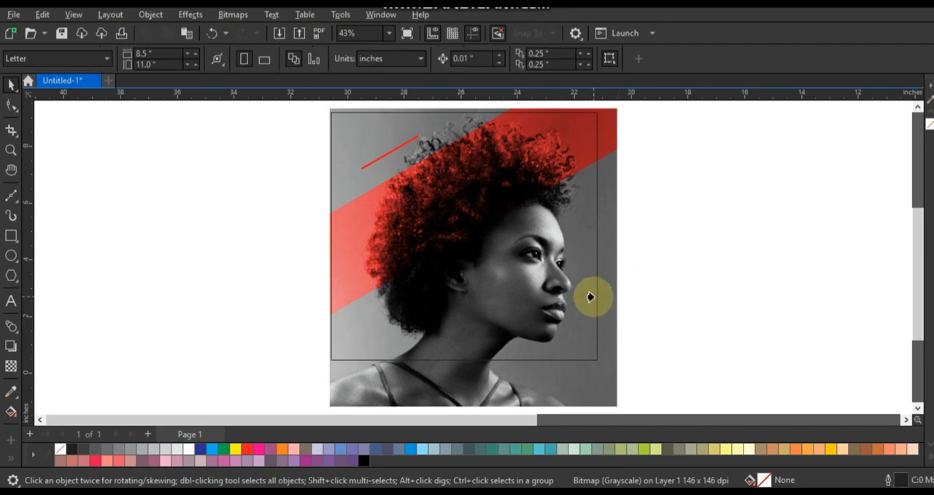
{"action": "left_click", "coordinate": [593, 296]}
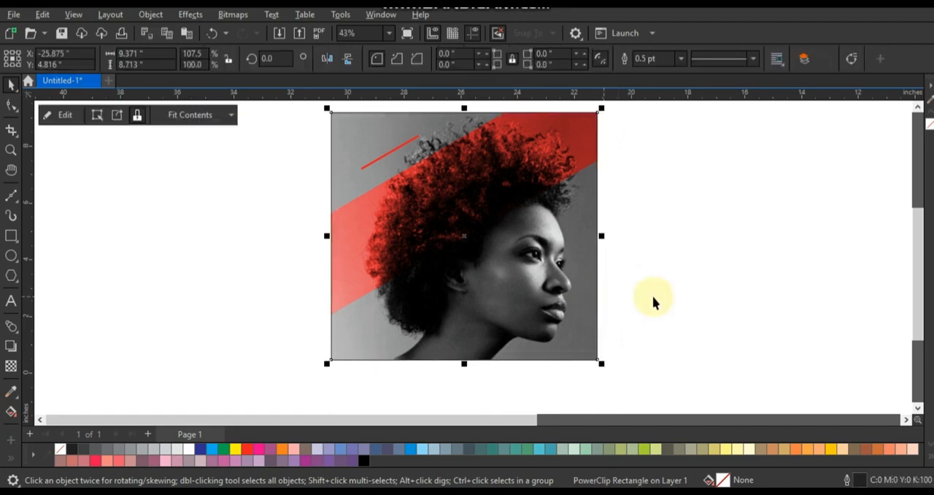
{"action": "left_click", "coordinate": [674, 298]}
Step: PowerClip the wide red overlay band inside the square frame
{"action": "left_click", "coordinate": [555, 170]}
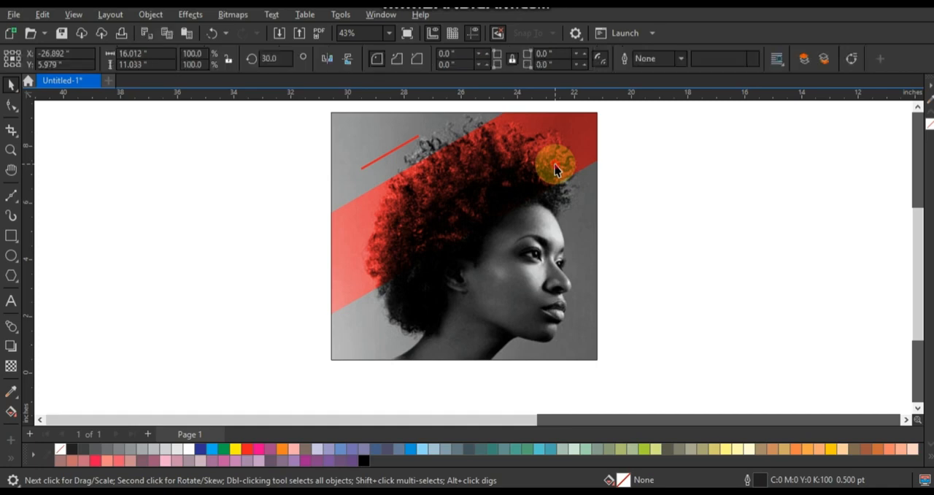
{"action": "right_click", "coordinate": [555, 169]}
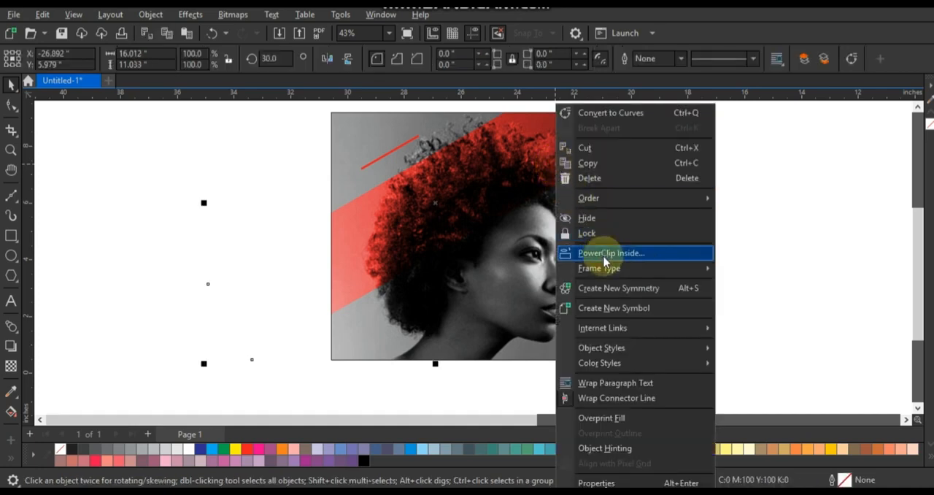
{"action": "left_click", "coordinate": [604, 254]}
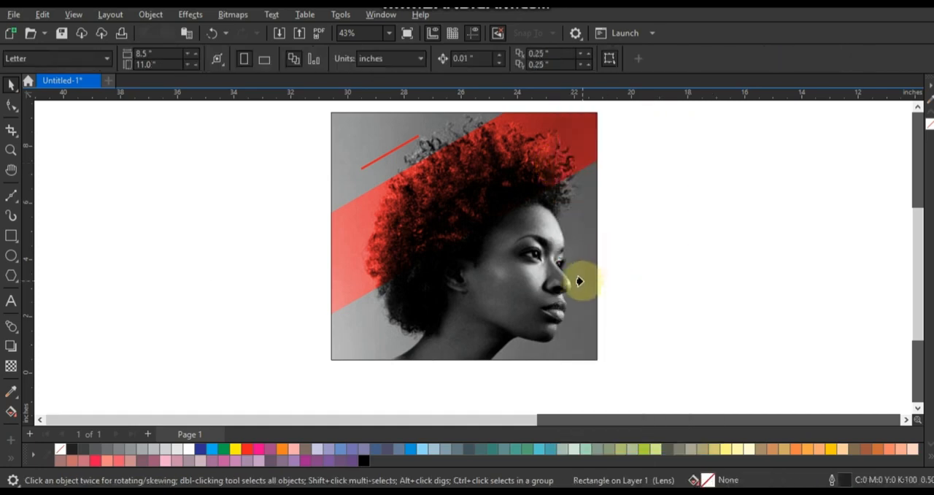
{"action": "left_click", "coordinate": [578, 281]}
{"action": "left_click", "coordinate": [677, 282]}
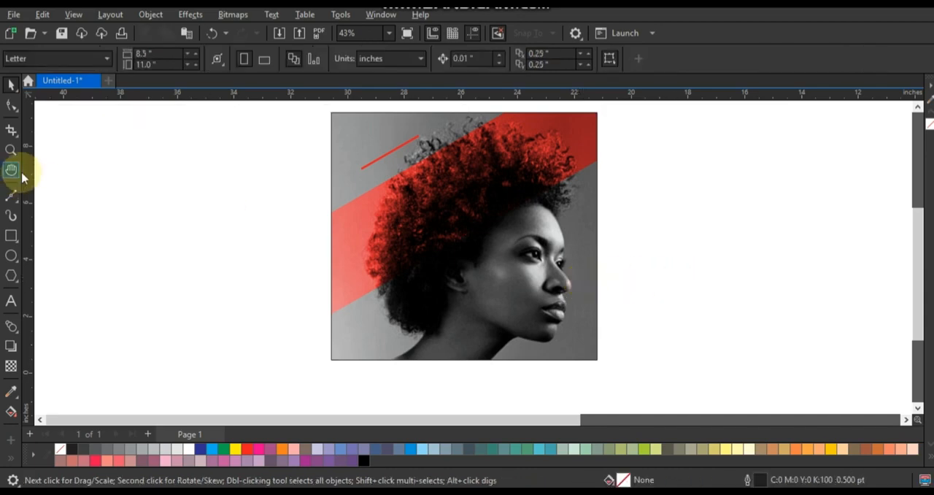
Step: Add the four-line text "SPECIAL MEMORIAL DAY WEEKEND" beside the design and set it in Futura Md BT (Bold)
{"action": "left_click", "coordinate": [11, 149]}
{"action": "left_click_drag", "start_coordinate": [309, 125], "coordinate": [640, 352]}
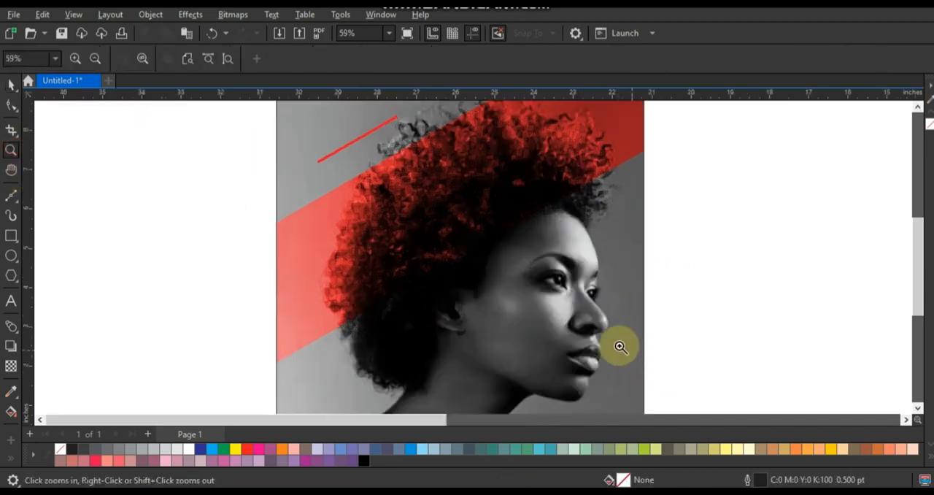
{"action": "left_click", "coordinate": [13, 301]}
{"action": "left_click", "coordinate": [109, 272]}
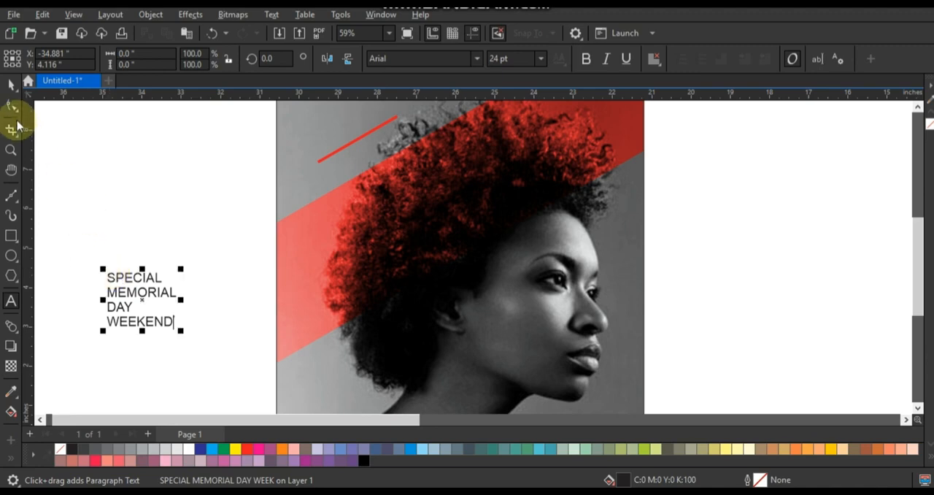
{"action": "left_click", "coordinate": [11, 84]}
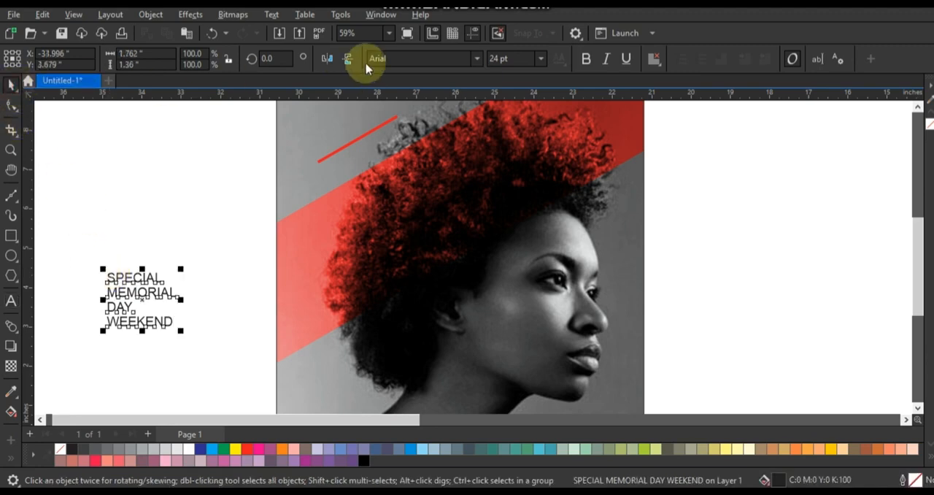
{"action": "left_click", "coordinate": [475, 58]}
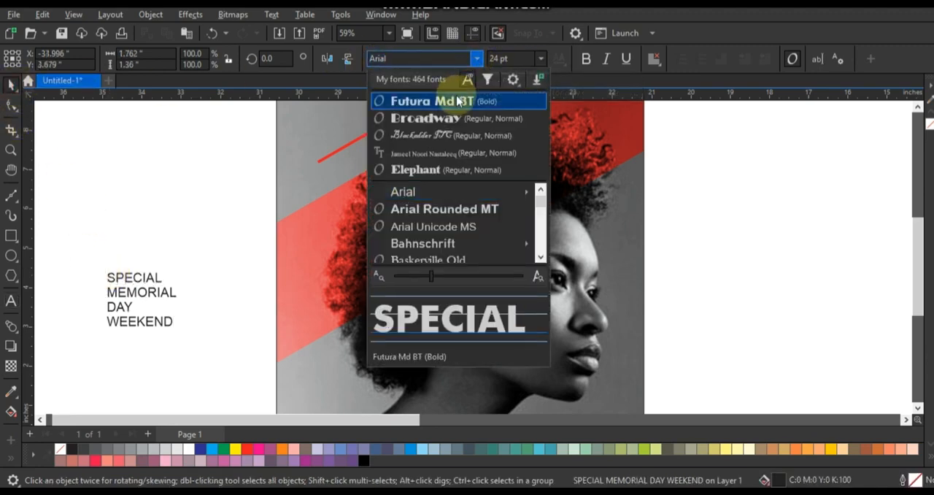
{"action": "left_click", "coordinate": [458, 101]}
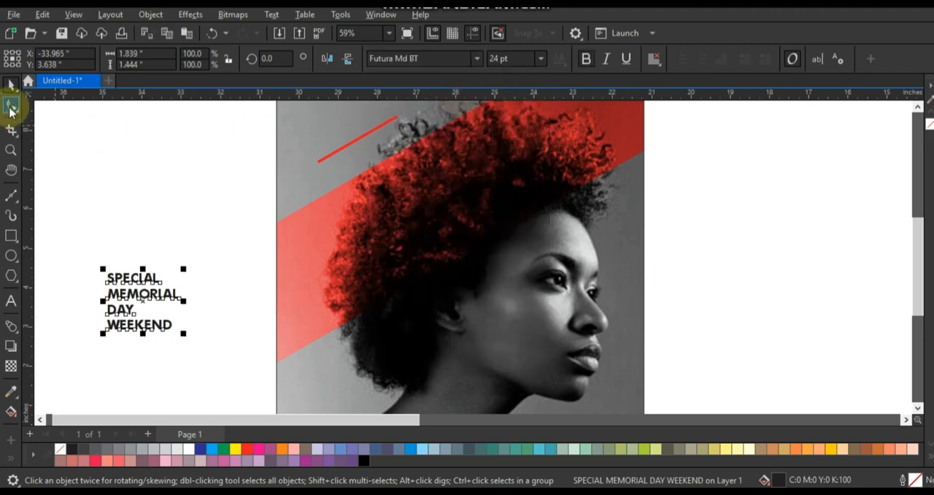
Step: Tighten the headline's line spacing with the Shape tool so that the four lines nearly touch
{"action": "left_click", "coordinate": [11, 149]}
{"action": "left_click", "coordinate": [135, 290]}
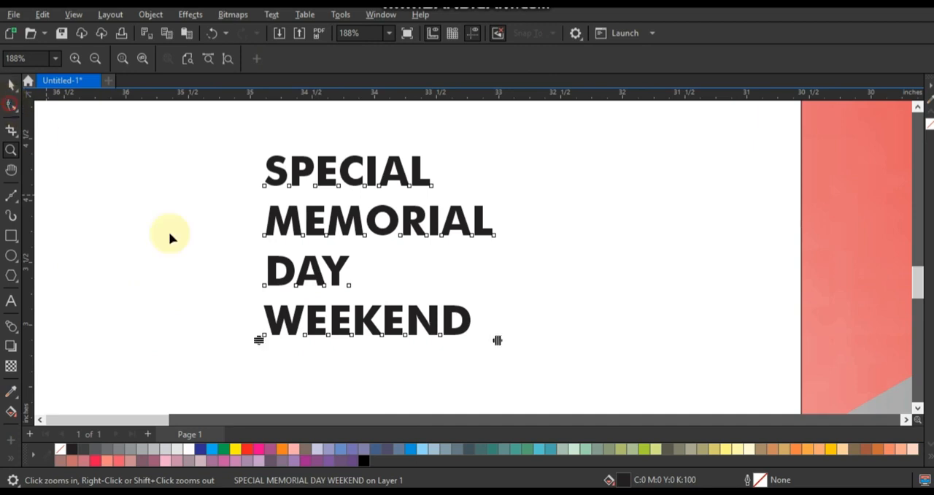
{"action": "left_click_drag", "start_coordinate": [260, 336], "coordinate": [269, 268]}
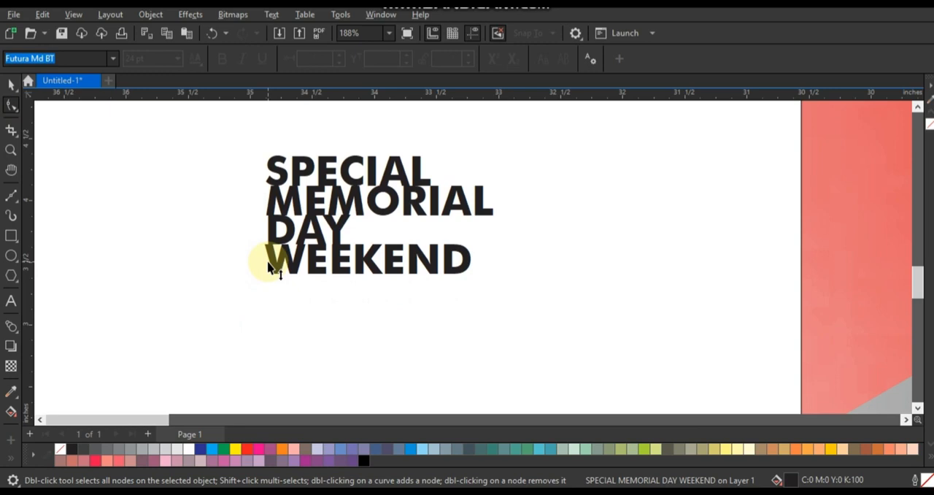
Step: Fill the headline text with white and move it onto the middle of the portrait
{"action": "left_click", "coordinate": [11, 84]}
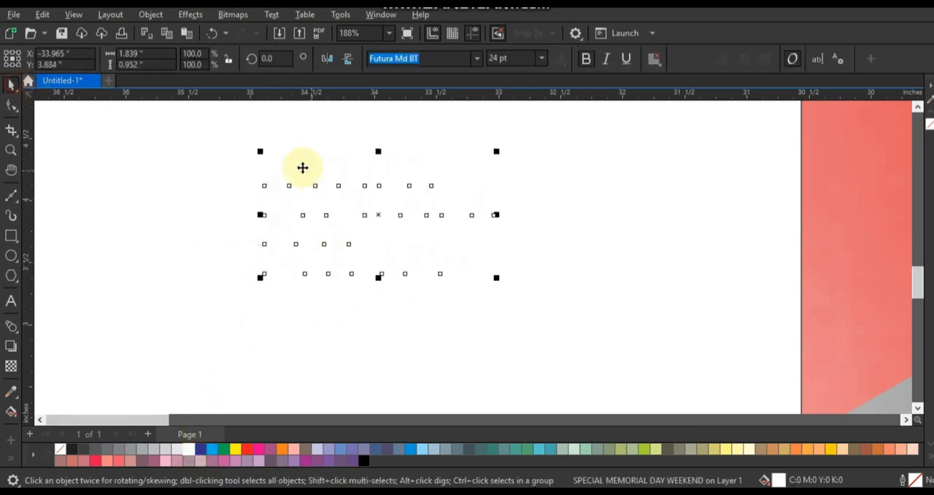
{"action": "scroll", "coordinate": [302, 167], "scroll_direction": "down", "scroll_amount": 2}
{"action": "scroll", "coordinate": [320, 204], "scroll_direction": "down", "scroll_amount": 1}
{"action": "left_click_drag", "start_coordinate": [326, 195], "coordinate": [590, 141]}
{"action": "left_click", "coordinate": [687, 198]}
{"action": "key", "text": "shift+F2"}
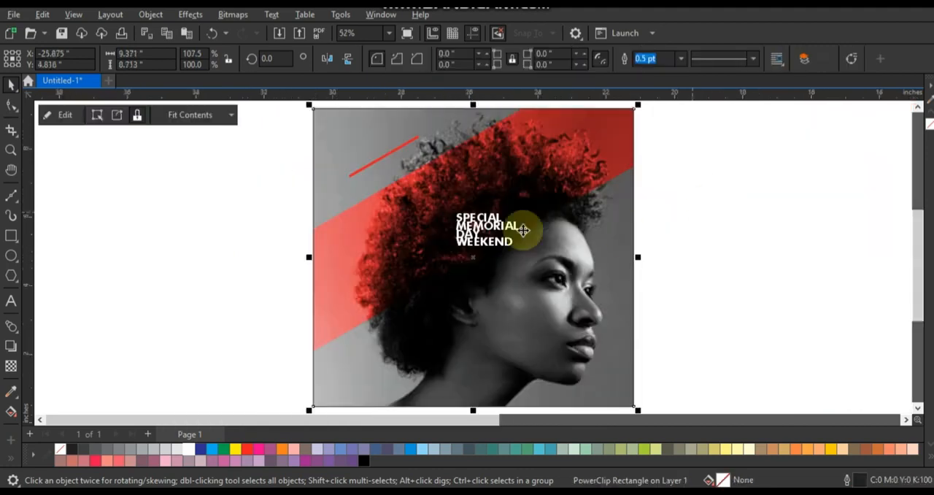
Step: Enlarge the headline to about 53 pt over the hair and loosen its line spacing slightly
{"action": "left_click", "coordinate": [508, 239]}
{"action": "left_click_drag", "start_coordinate": [452, 250], "coordinate": [375, 290]}
{"action": "left_click_drag", "start_coordinate": [487, 243], "coordinate": [501, 239]}
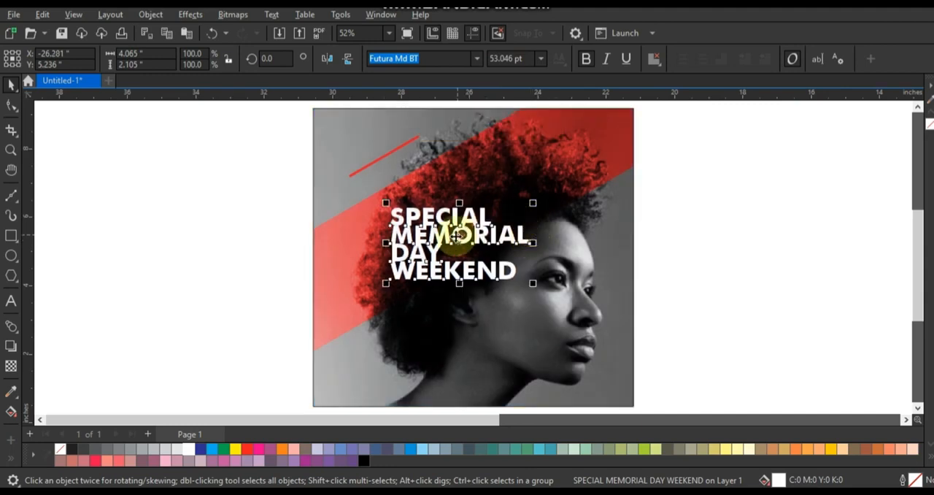
{"action": "key", "text": "F10"}
{"action": "left_click", "coordinate": [12, 84]}
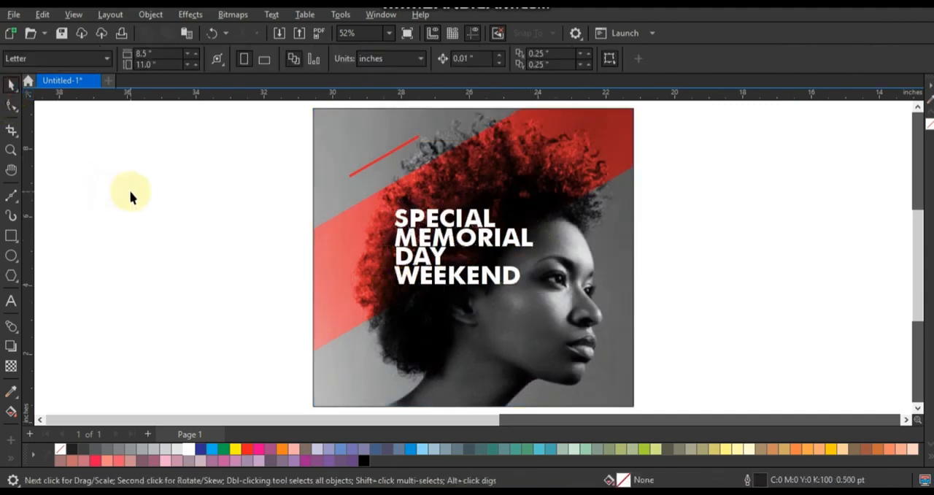
Step: Place a copy of the thin red bar diagonally across the end of the word WEEKEND
{"action": "left_click", "coordinate": [395, 151]}
{"action": "left_click_drag", "start_coordinate": [395, 151], "coordinate": [529, 267]}
{"action": "left_click", "coordinate": [512, 273], "text": "shift"}
{"action": "left_click", "coordinate": [427, 59]}
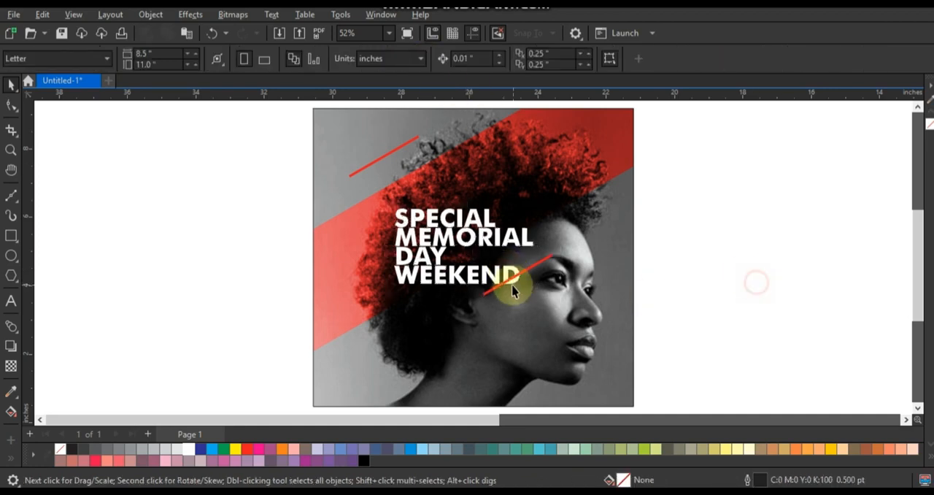
Step: Convert the headline to curves and delete the part of WEEKEND's final D that lies below the red bar
{"action": "left_click", "coordinate": [10, 150]}
{"action": "left_click_drag", "start_coordinate": [478, 248], "coordinate": [573, 312]}
{"action": "left_click", "coordinate": [11, 104]}
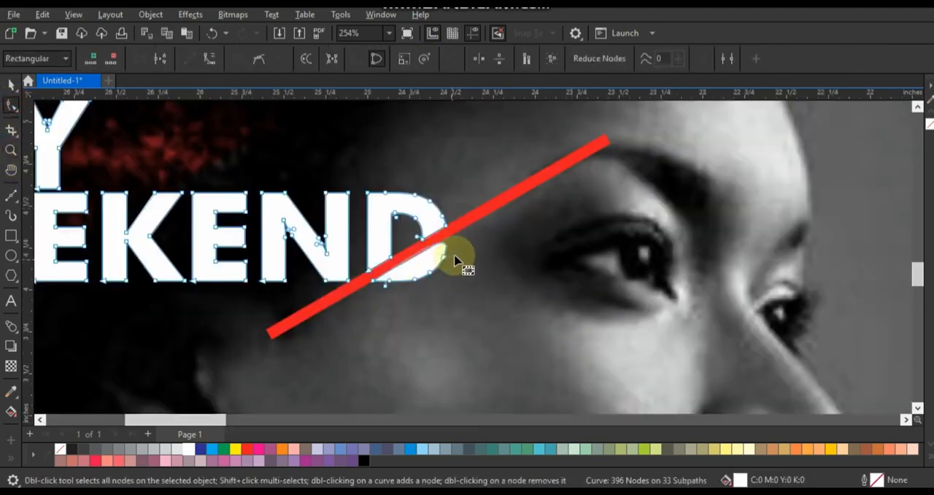
{"action": "left_click_drag", "start_coordinate": [456, 248], "coordinate": [365, 302]}
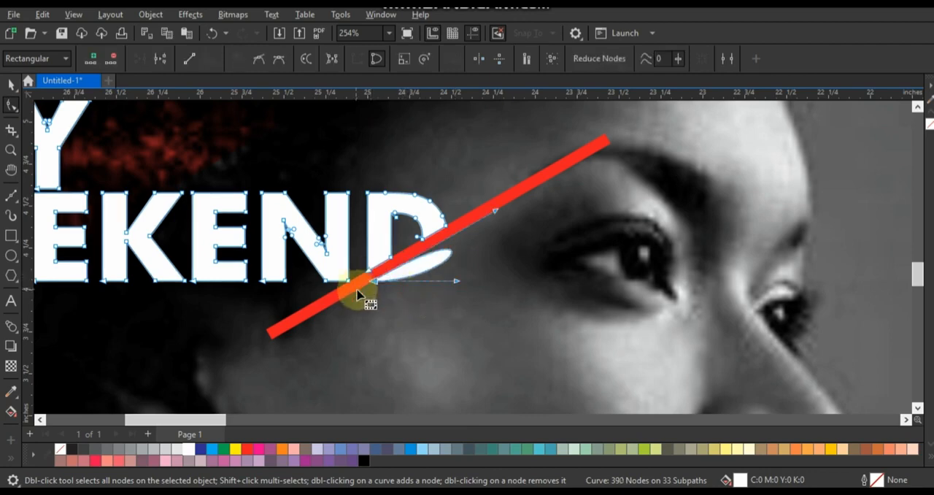
{"action": "key", "text": "Delete"}
{"action": "left_click", "coordinate": [12, 153]}
{"action": "right_click", "coordinate": [517, 240]}
{"action": "left_click", "coordinate": [11, 85]}
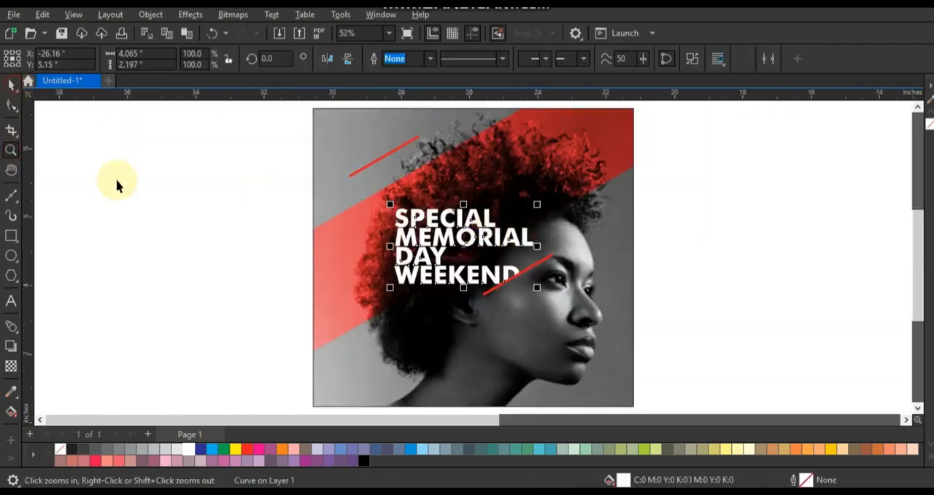
{"action": "left_click", "coordinate": [179, 245]}
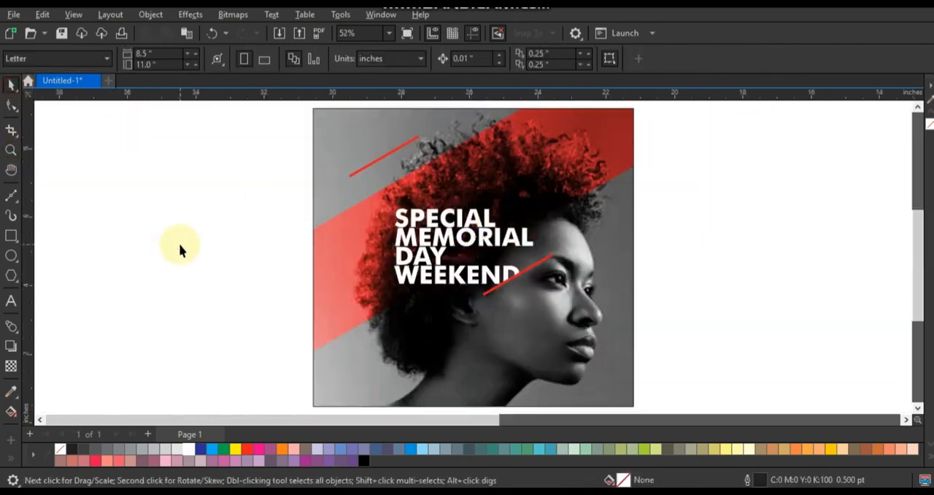
Step: Draw a rectangle about 2.45 by 0.8 inches overlapping the upper thin red bar
{"action": "left_click", "coordinate": [10, 151]}
{"action": "left_click_drag", "start_coordinate": [286, 118], "coordinate": [680, 317]}
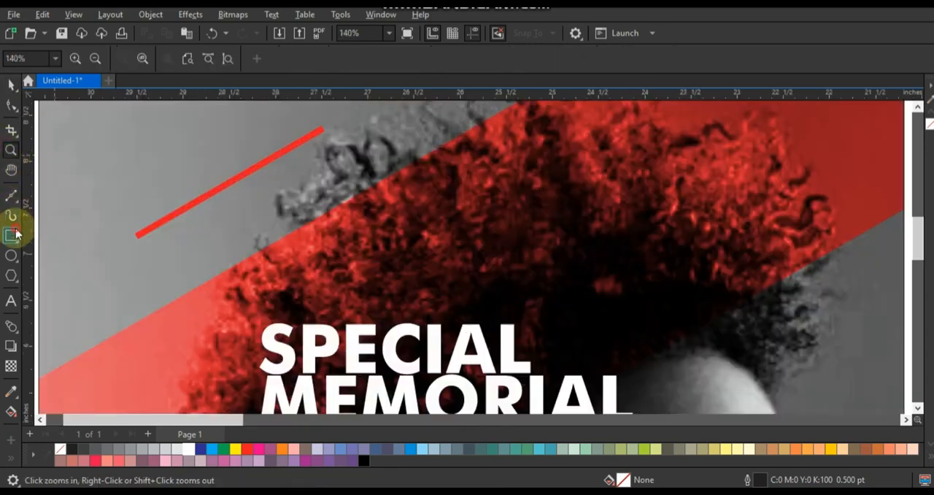
{"action": "left_click", "coordinate": [12, 234]}
{"action": "left_click_drag", "start_coordinate": [209, 158], "coordinate": [436, 232]}
Step: Round the rectangle's corners to about 0.11 inch and make its outline white
{"action": "left_click", "coordinate": [11, 105]}
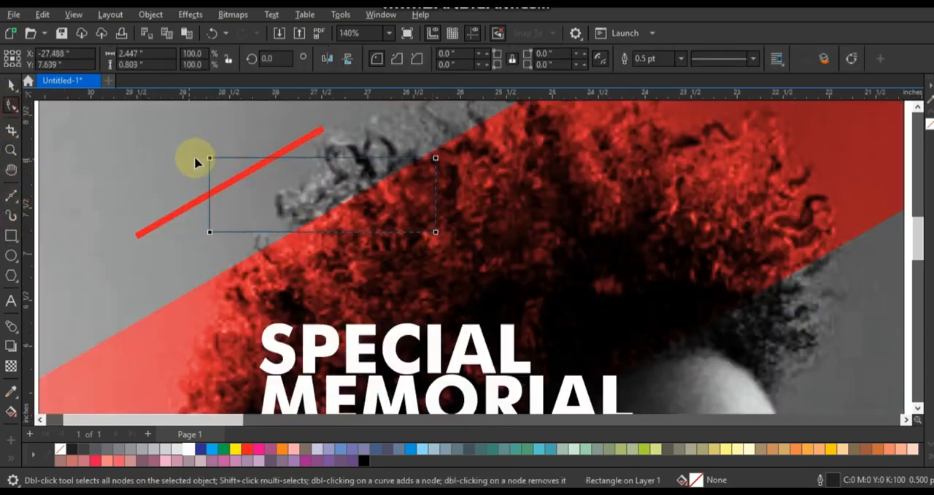
{"action": "left_click_drag", "start_coordinate": [209, 157], "coordinate": [220, 158]}
{"action": "left_click", "coordinate": [12, 85]}
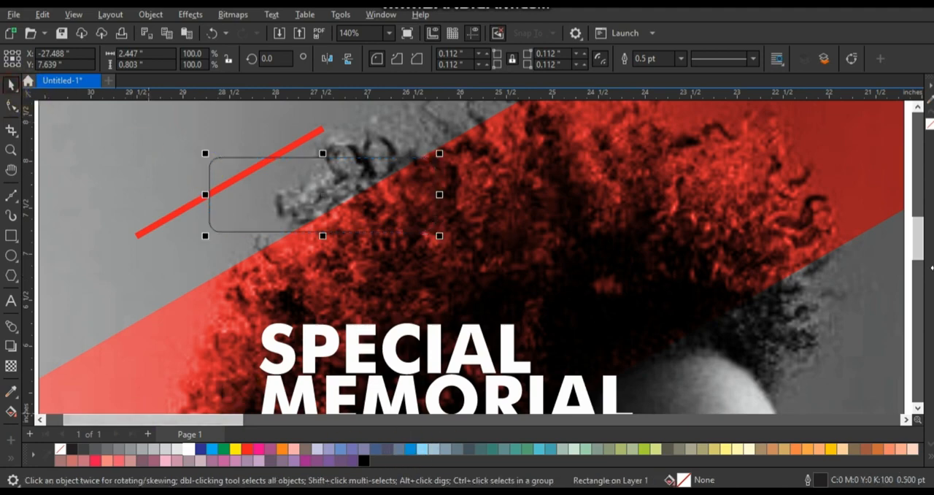
{"action": "right_click", "coordinate": [191, 445]}
{"action": "left_click", "coordinate": [237, 260]}
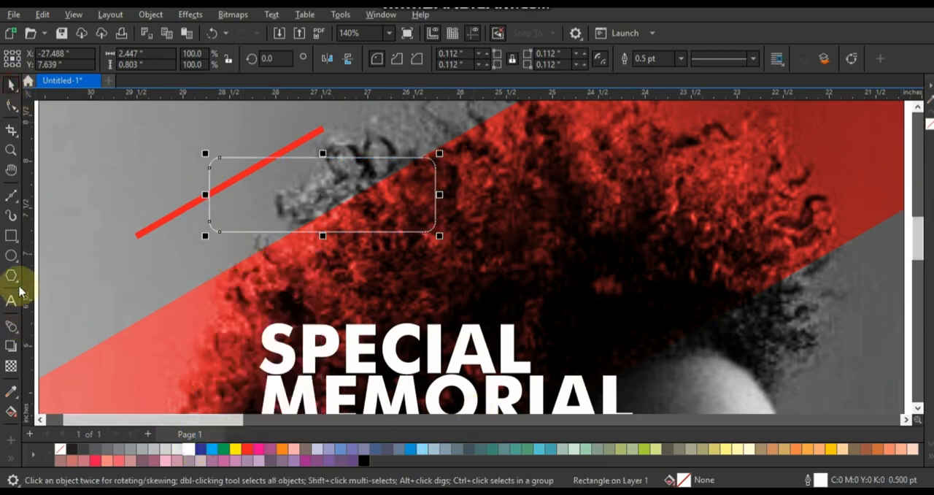
Step: Add a one-step inside contour with an offset of about 0.067 inch to the rounded rectangle and break it apart
{"action": "left_click", "coordinate": [16, 331]}
{"action": "left_click", "coordinate": [55, 344]}
{"action": "left_click_drag", "start_coordinate": [326, 159], "coordinate": [327, 165]}
{"action": "left_click", "coordinate": [11, 86]}
{"action": "left_click", "coordinate": [153, 15]}
{"action": "left_click", "coordinate": [232, 302]}
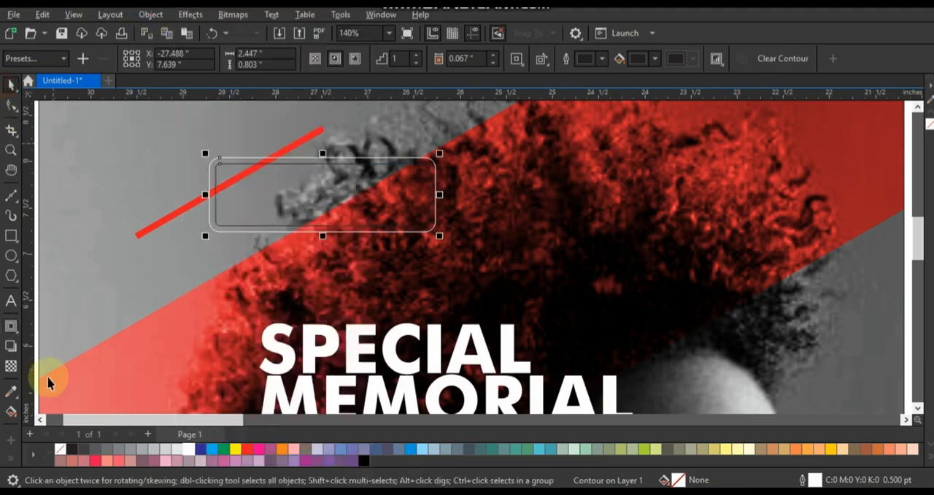
Step: Smart Fill the border between the two rounded outlines below the red bar and delete the original outlines
{"action": "left_click", "coordinate": [12, 411]}
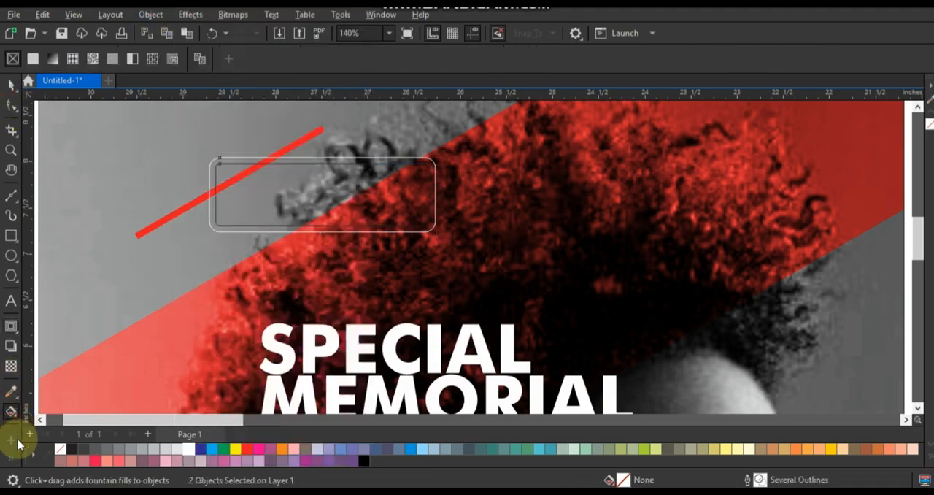
{"action": "left_click", "coordinate": [34, 405]}
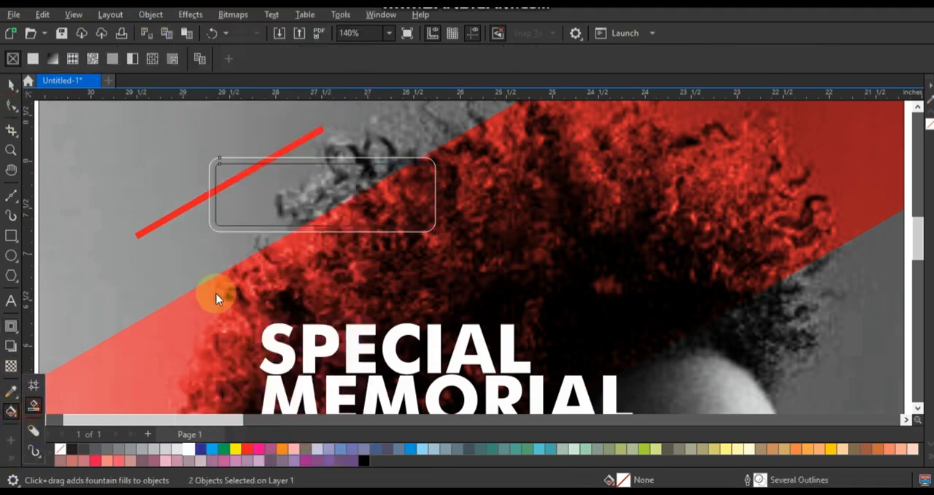
{"action": "left_click", "coordinate": [319, 161]}
{"action": "left_click", "coordinate": [11, 85]}
{"action": "left_click", "coordinate": [248, 167]}
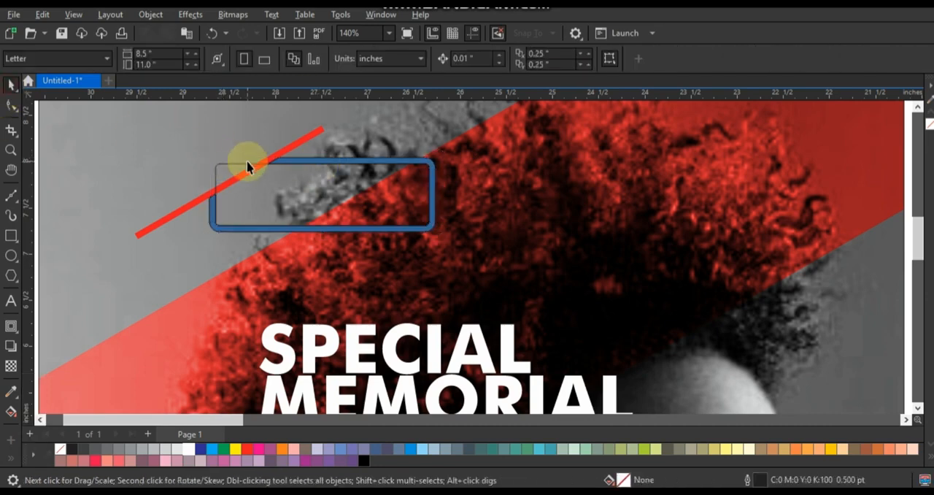
Step: Fill the new border frame with white and remove its outline
{"action": "left_click", "coordinate": [310, 159]}
{"action": "left_click", "coordinate": [188, 448]}
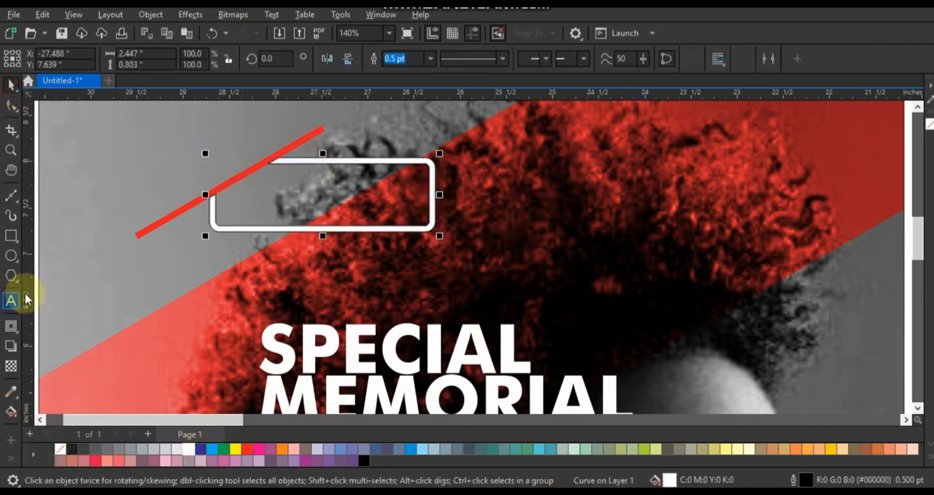
{"action": "right_click", "coordinate": [62, 447]}
{"action": "left_click", "coordinate": [117, 261]}
Step: Add the text "VALOROC" and set it in the Impact font
{"action": "left_click", "coordinate": [11, 301]}
{"action": "left_click", "coordinate": [151, 318]}
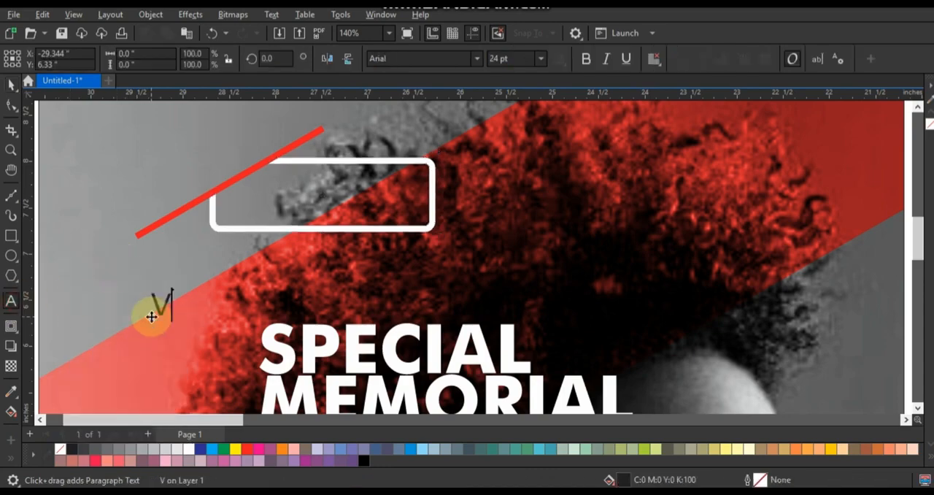
{"action": "left_click", "coordinate": [11, 85]}
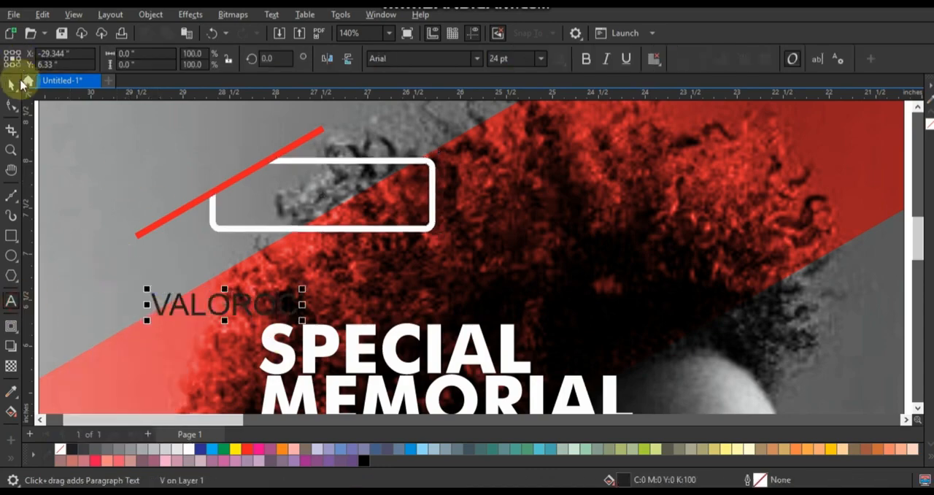
{"action": "left_click", "coordinate": [476, 58]}
{"action": "left_click", "coordinate": [447, 102]}
Step: Move VALOROC into the white frame, enlarge it to about 38.8 pt and fill it with white
{"action": "left_click_drag", "start_coordinate": [239, 299], "coordinate": [394, 217]}
{"action": "left_click_drag", "start_coordinate": [394, 179], "coordinate": [423, 173]}
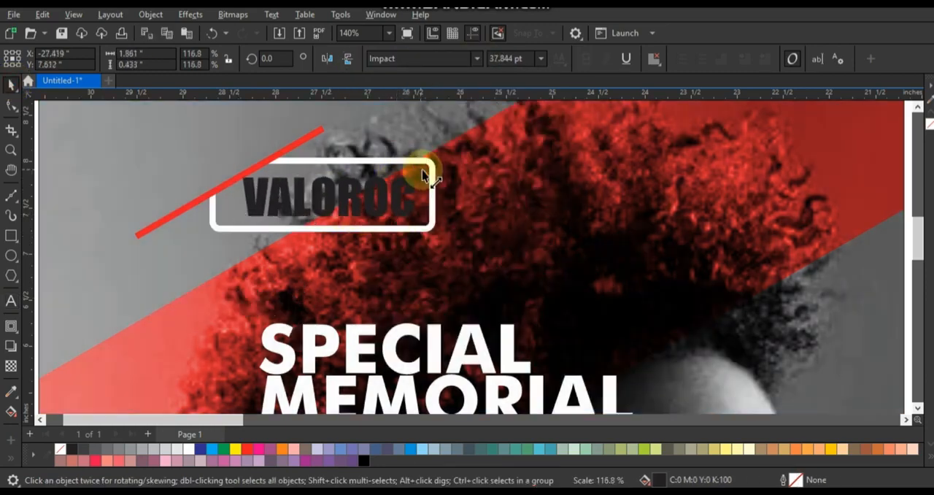
{"action": "left_click", "coordinate": [189, 449]}
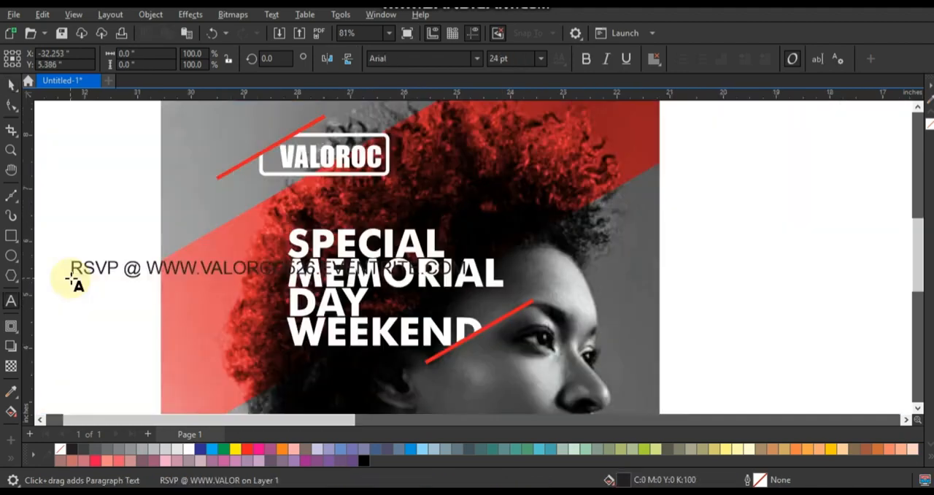
Step: Fill the RSVP line with white, scale it down to about 9.7 pt and place it beside DAY
{"action": "left_click", "coordinate": [11, 84]}
{"action": "left_click", "coordinate": [583, 62]}
{"action": "left_click", "coordinate": [188, 449]}
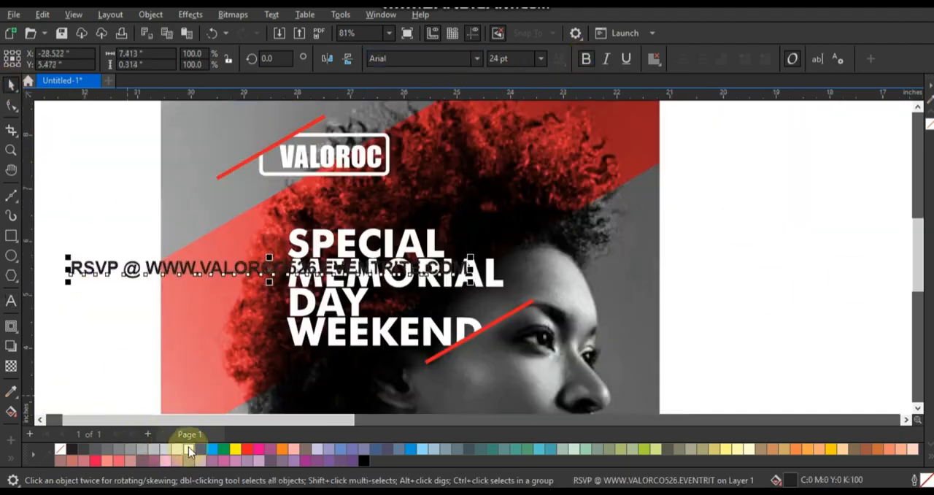
{"action": "left_click_drag", "start_coordinate": [471, 282], "coordinate": [502, 306]}
Step: Set the RSVP line in the Impact font and enlarge it to about 11.6 pt
{"action": "left_click", "coordinate": [476, 58]}
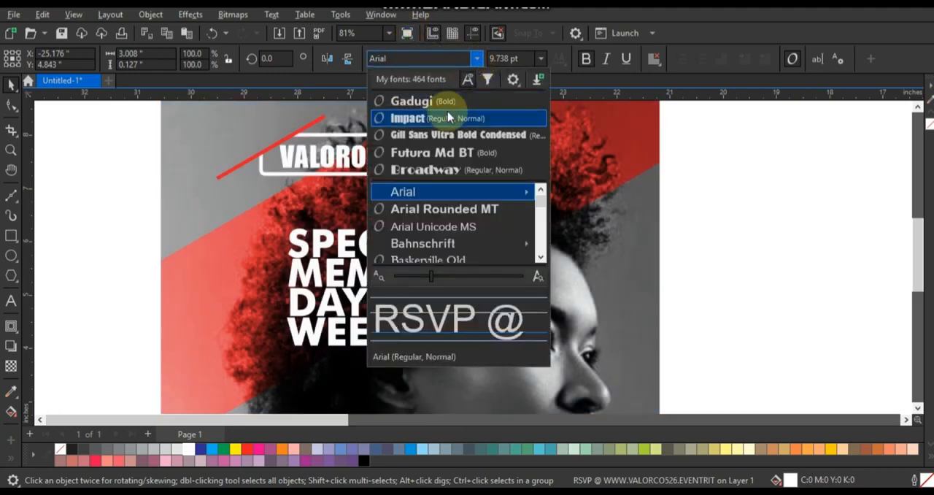
{"action": "left_click", "coordinate": [408, 119]}
{"action": "left_click_drag", "start_coordinate": [519, 318], "coordinate": [519, 319]}
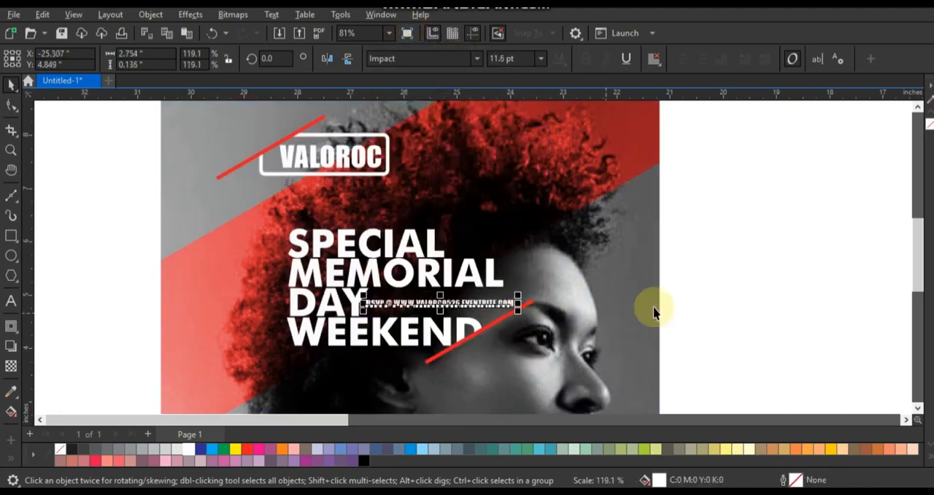
{"action": "left_click", "coordinate": [676, 311]}
Step: Duplicate the RSVP line below WEEKEND and replace its text with "DRESSCODE : FASHIONABLE", "OPERA ULTRA LAUNGE." and "OPENBAR WITH RSVP 9 PM TO 10PM" on three lines
{"action": "scroll", "coordinate": [539, 292], "scroll_direction": "down", "scroll_amount": 1}
{"action": "left_click_drag", "start_coordinate": [496, 268], "coordinate": [464, 312]}
{"action": "right_click", "coordinate": [464, 312]}
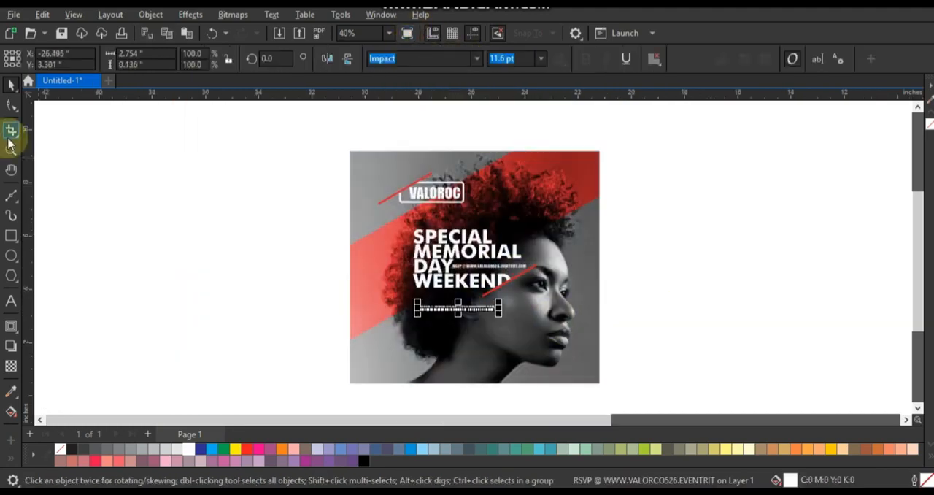
{"action": "left_click", "coordinate": [11, 149]}
{"action": "left_click_drag", "start_coordinate": [313, 219], "coordinate": [679, 378]}
{"action": "left_click", "coordinate": [11, 298]}
{"action": "key", "text": "ctrl+a"}
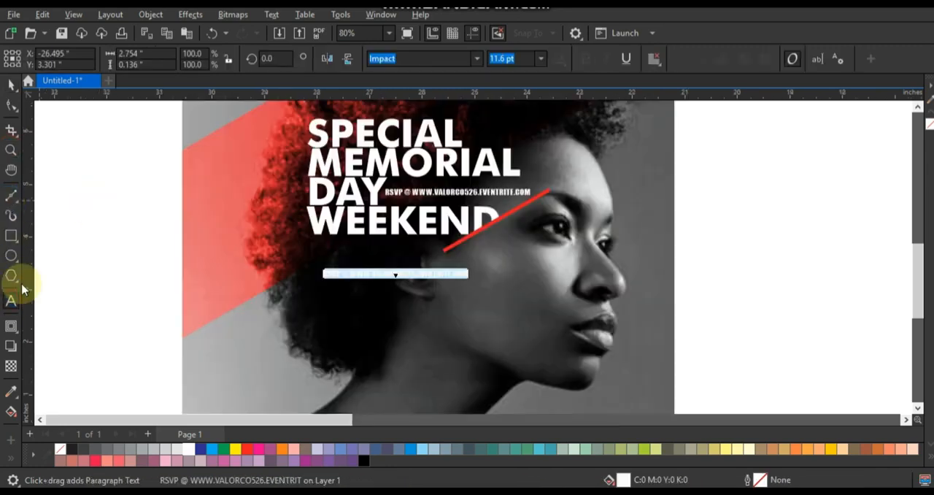
{"action": "type", "text": "DRESSCODE : FASHIONABLE"}
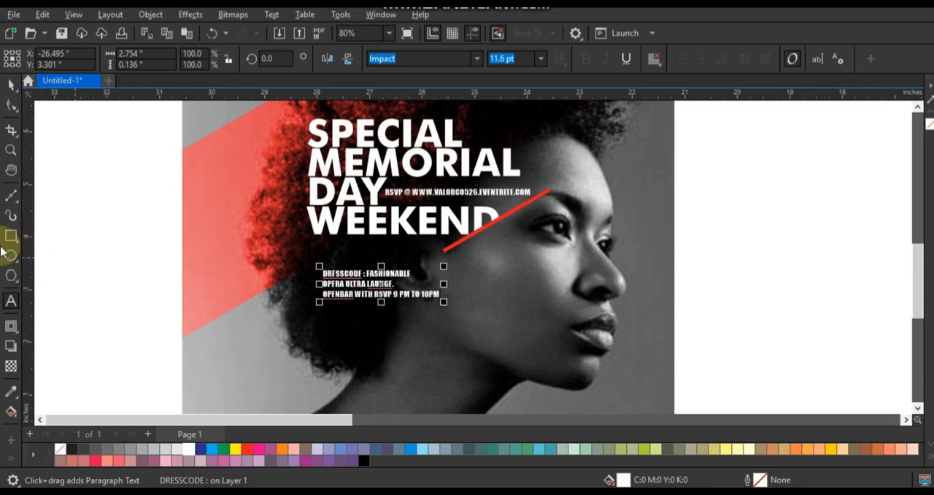
Step: Widen the line spacing of the three-line dress code text and set it in Futura Md BT
{"action": "left_click", "coordinate": [11, 104]}
{"action": "left_click_drag", "start_coordinate": [316, 300], "coordinate": [315, 314]}
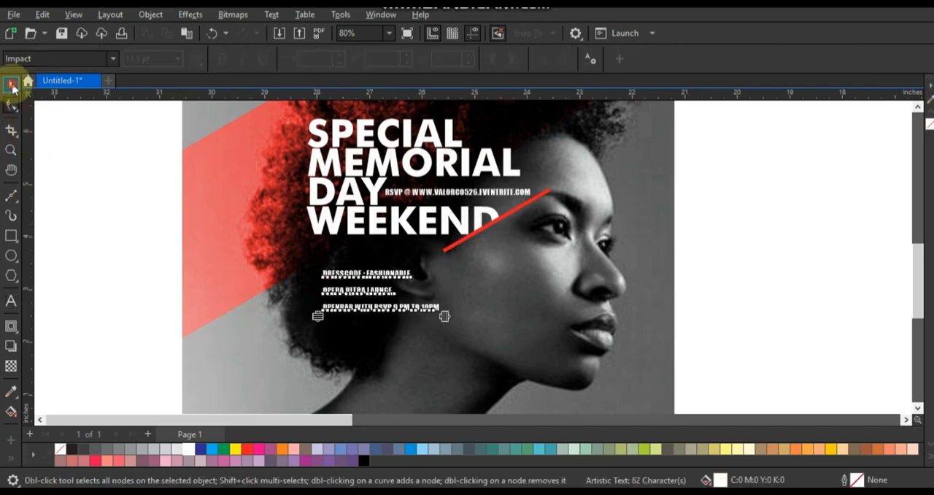
{"action": "left_click", "coordinate": [11, 84]}
{"action": "left_click", "coordinate": [476, 58]}
{"action": "left_click", "coordinate": [437, 151]}
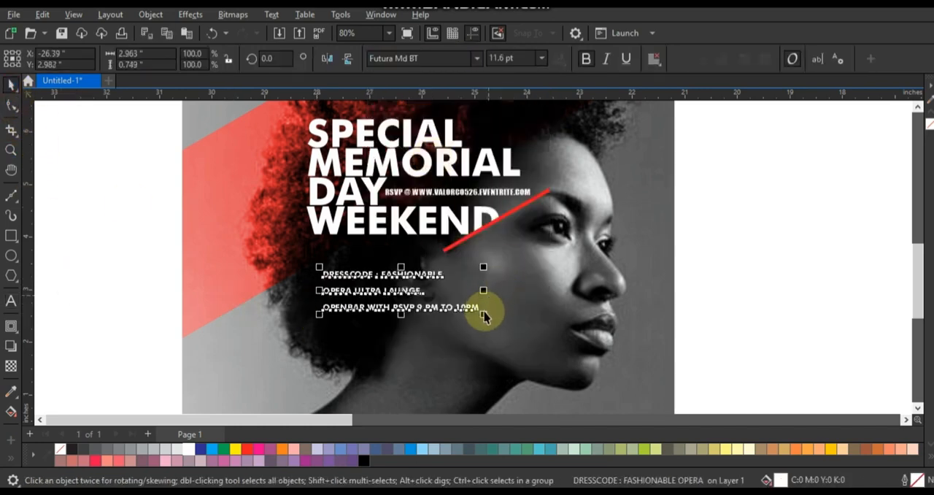
{"action": "left_click", "coordinate": [108, 182]}
{"action": "mouse_move", "coordinate": [353, 272]}
{"action": "left_mouse_down"}
{"action": "mouse_move", "coordinate": [343, 267]}
{"action": "mouse_move", "coordinate": [348, 274]}
{"action": "left_mouse_up"}
{"action": "left_click", "coordinate": [362, 300]}
{"action": "scroll", "coordinate": [363, 308], "scroll_direction": "down", "scroll_amount": 1}
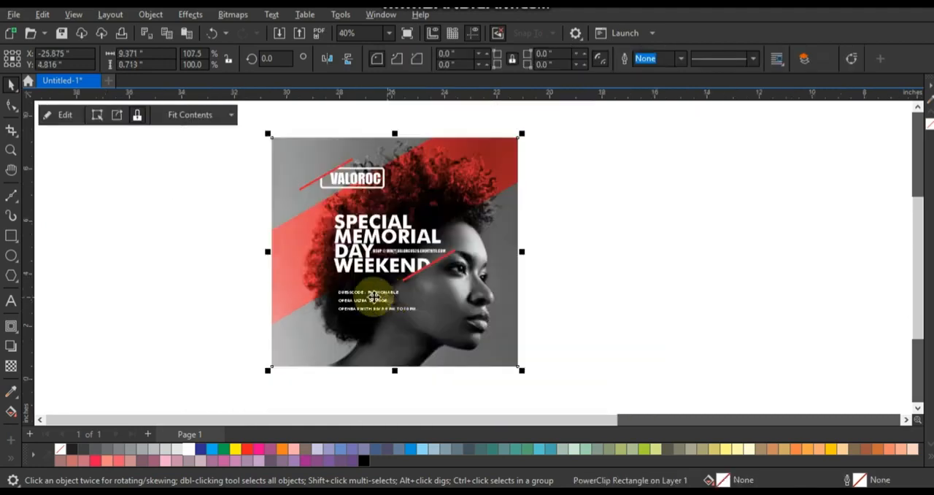
{"action": "left_click", "coordinate": [644, 319]}
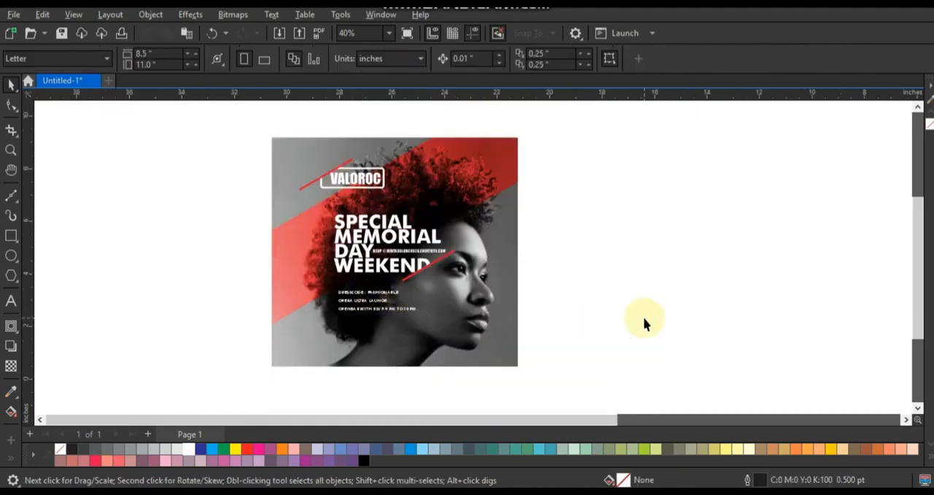
{"action": "left_click", "coordinate": [11, 149]}
{"action": "left_click_drag", "start_coordinate": [250, 131], "coordinate": [613, 307]}
{"action": "left_click", "coordinate": [11, 84]}
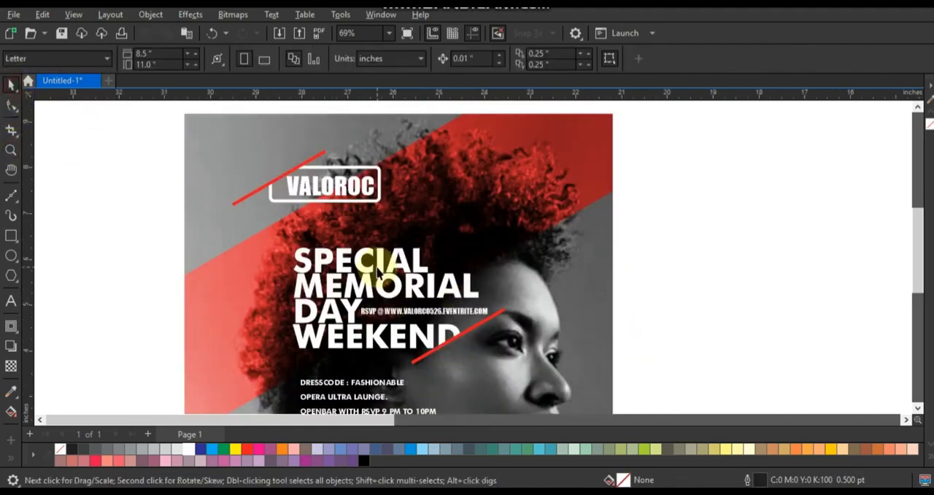
{"action": "left_click", "coordinate": [377, 268]}
{"action": "left_click_drag", "start_coordinate": [383, 261], "coordinate": [482, 233]}
{"action": "key", "text": "ctrl+z"}
{"action": "left_click", "coordinate": [628, 270]}
Step: Duplicate VALOROC beside the headline and replace the copy's text with "SUNDAY", "JUNE" and "29TH" on three lines
{"action": "left_click_drag", "start_coordinate": [372, 190], "coordinate": [567, 238]}
{"action": "left_click", "coordinate": [11, 299]}
{"action": "type", "text": "SUNDAY"}
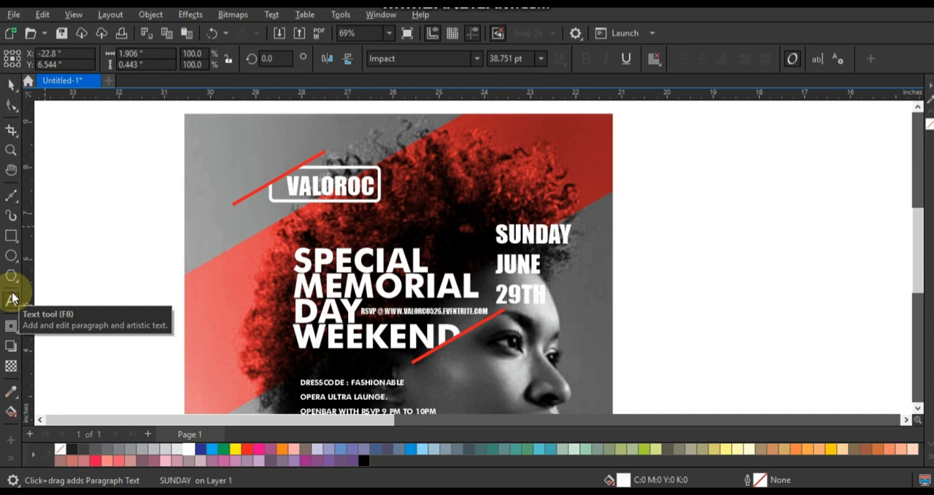
{"action": "left_click", "coordinate": [11, 86]}
Step: Break the date text apart into separate lines and enlarge JUNE
{"action": "key", "text": "ctrl+k"}
{"action": "left_click", "coordinate": [538, 270]}
{"action": "left_click_drag", "start_coordinate": [548, 280], "coordinate": [579, 297]}
Step: Shrink SUNDAY and spread its letters to JUNE's width, and enlarge 29TH to about 59.8 pt below JUNE
{"action": "left_click", "coordinate": [560, 239]}
{"action": "left_click_drag", "start_coordinate": [578, 249], "coordinate": [530, 244]}
{"action": "left_click", "coordinate": [11, 106]}
{"action": "left_click", "coordinate": [10, 85]}
{"action": "left_click_drag", "start_coordinate": [535, 301], "coordinate": [576, 351]}
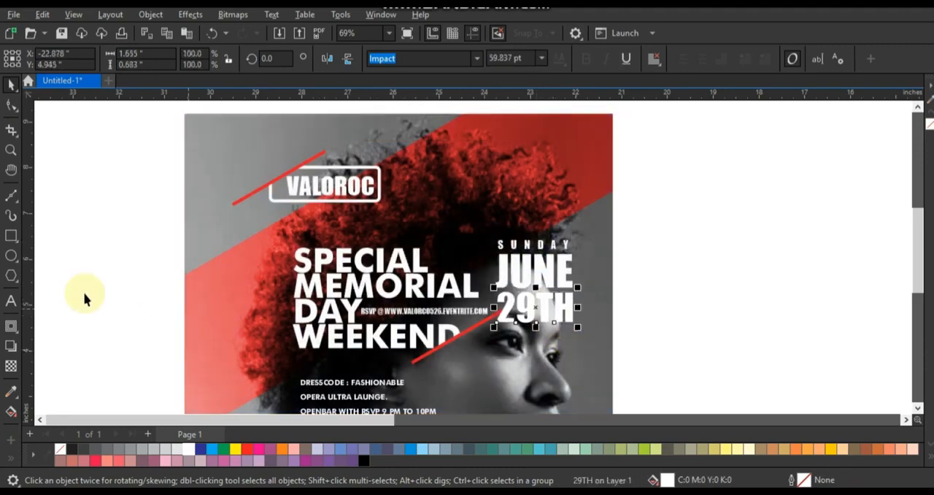
Step: Set the letters TH in 29TH to 30 pt
{"action": "left_click", "coordinate": [11, 300]}
{"action": "left_click", "coordinate": [582, 303]}
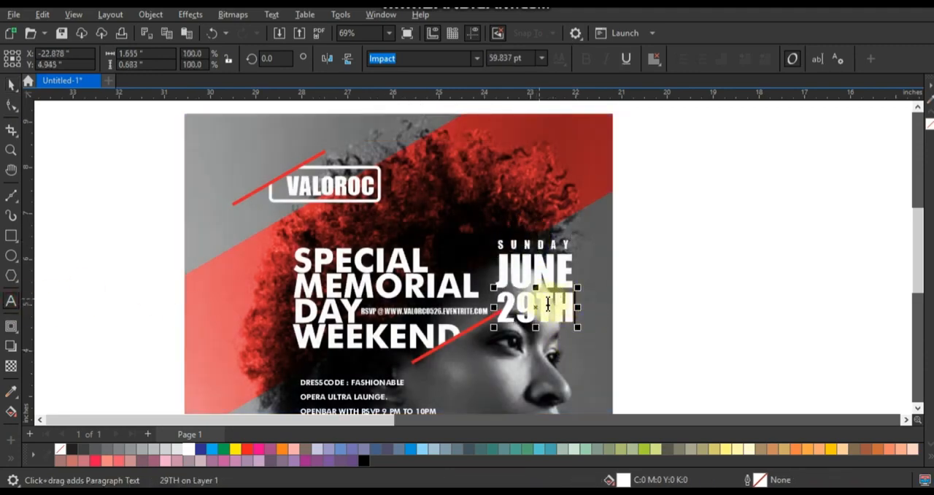
{"action": "left_click_drag", "start_coordinate": [547, 304], "coordinate": [575, 305]}
{"action": "left_click", "coordinate": [503, 58]}
{"action": "type", "text": "30"}
{"action": "key", "text": "Return"}
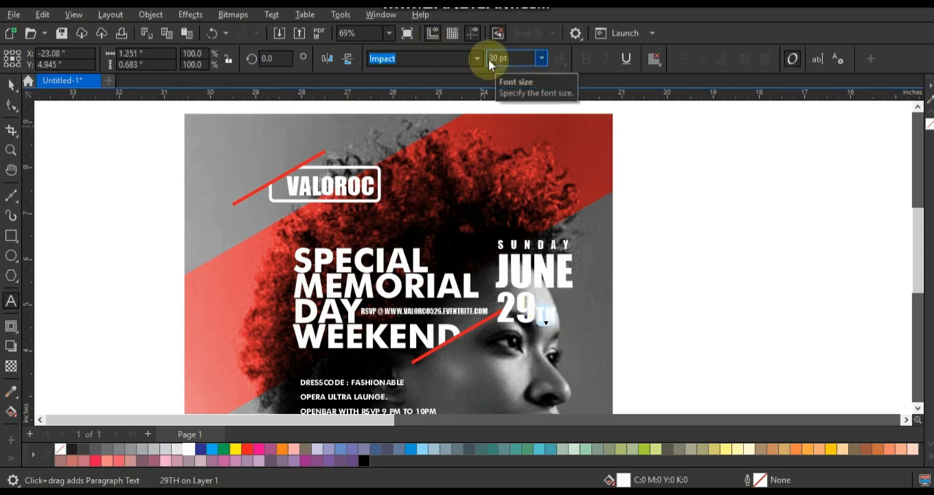
Step: Break 29TH apart, raise TH as a superscript and enlarge the whole 29TH to JUNE's width
{"action": "left_click", "coordinate": [11, 84]}
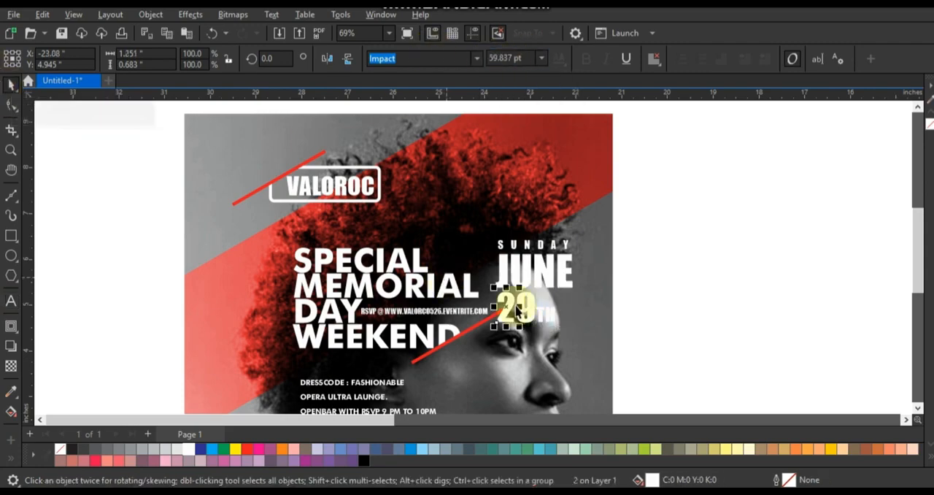
{"action": "mouse_move", "coordinate": [548, 315]}
{"action": "left_mouse_down"}
{"action": "mouse_move", "coordinate": [675, 302]}
{"action": "mouse_move", "coordinate": [549, 306]}
{"action": "left_mouse_up"}
{"action": "left_click_drag", "start_coordinate": [659, 294], "coordinate": [501, 328]}
{"action": "mouse_move", "coordinate": [646, 285]}
{"action": "left_mouse_down"}
{"action": "mouse_move", "coordinate": [525, 331]}
{"action": "mouse_move", "coordinate": [493, 332]}
{"action": "left_mouse_up"}
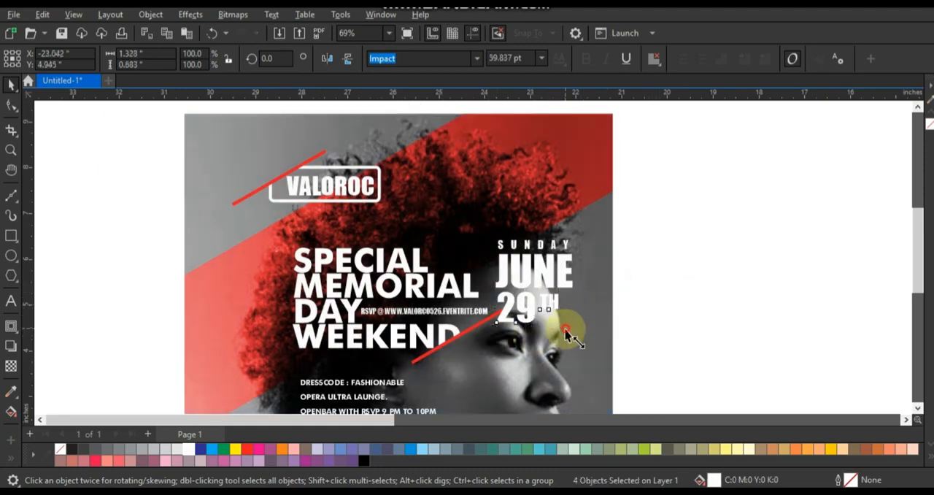
{"action": "left_click_drag", "start_coordinate": [562, 328], "coordinate": [585, 348]}
Step: Scale down the complete SUNDAY JUNE 29TH block and move it to the poster's upper right corner
{"action": "left_click_drag", "start_coordinate": [666, 363], "coordinate": [484, 216]}
{"action": "left_click_drag", "start_coordinate": [574, 331], "coordinate": [539, 292]}
{"action": "left_click_drag", "start_coordinate": [536, 252], "coordinate": [590, 208]}
{"action": "left_click", "coordinate": [591, 205]}
{"action": "key", "text": "Escape"}
{"action": "left_click", "coordinate": [590, 192]}
{"action": "scroll", "coordinate": [680, 187], "scroll_direction": "down", "scroll_amount": 1}
{"action": "left_click", "coordinate": [685, 194]}
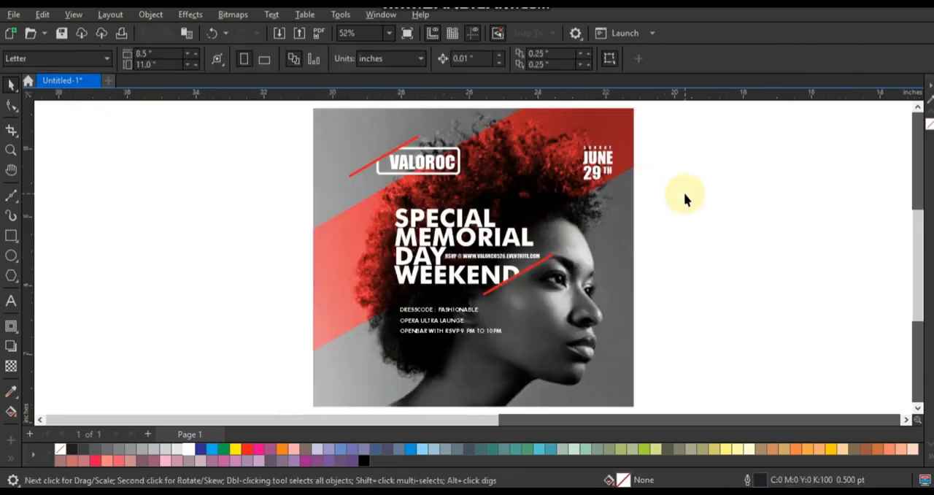
Step: Draw a Freehand line about 4.6 inches tall along the face profile from forehead to neck and set its outline width to 4 pt
{"action": "key", "text": "z"}
{"action": "left_click_drag", "start_coordinate": [324, 174], "coordinate": [603, 375]}
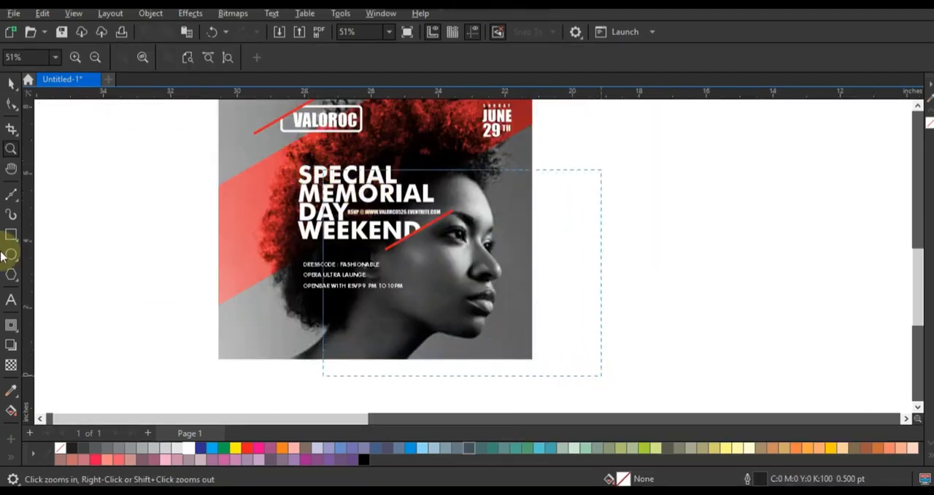
{"action": "left_click", "coordinate": [16, 202]}
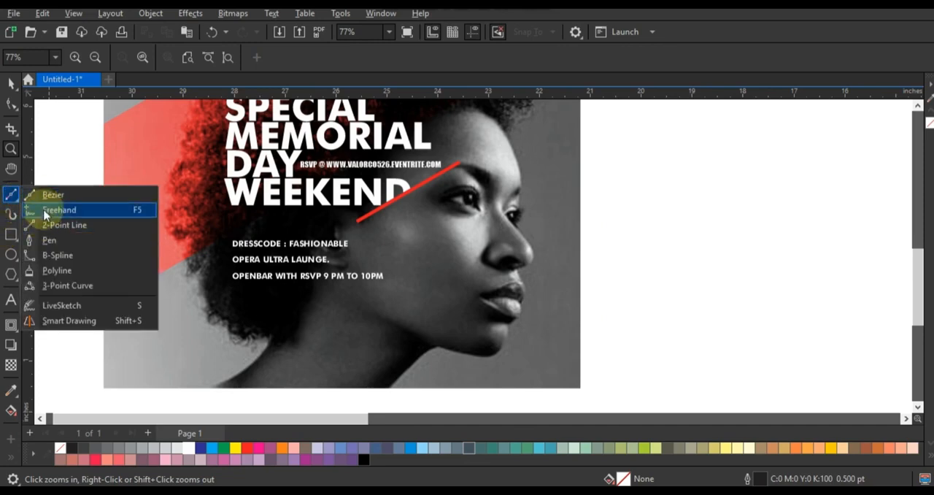
{"action": "left_click", "coordinate": [58, 210]}
{"action": "left_click", "coordinate": [508, 139]}
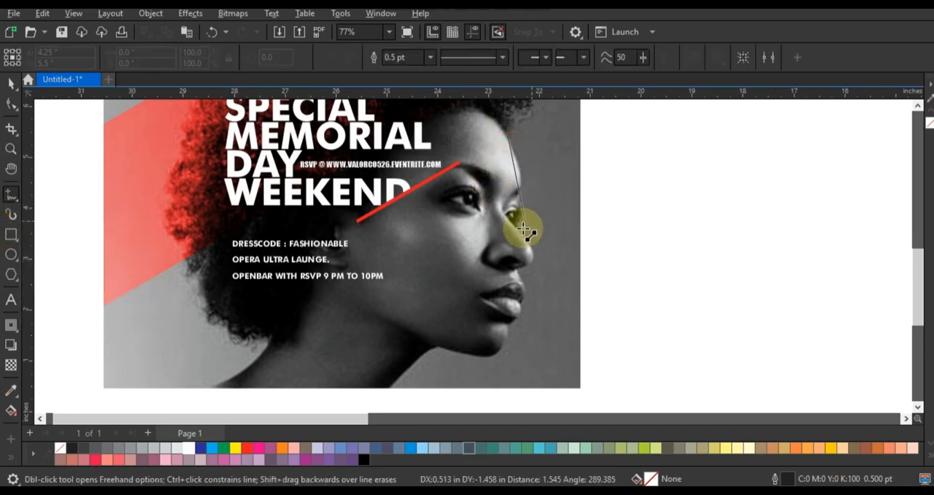
{"action": "left_click", "coordinate": [520, 231]}
{"action": "left_click", "coordinate": [518, 271]}
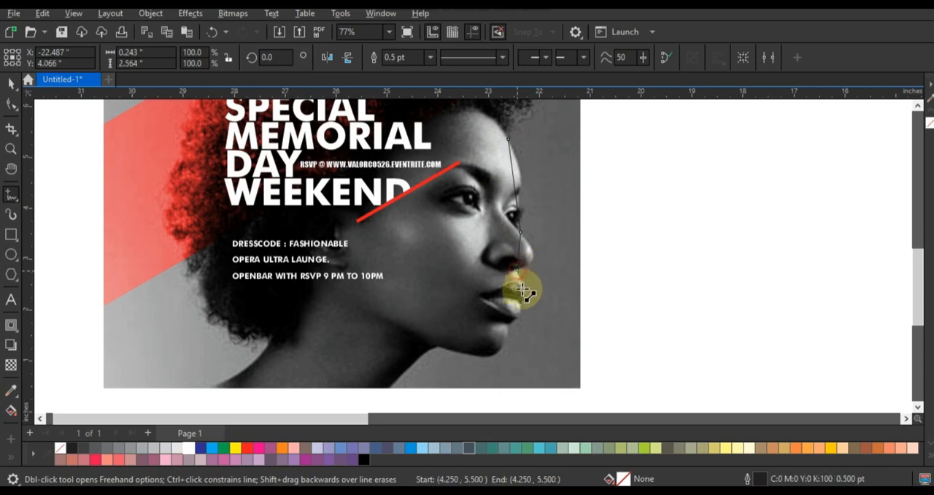
{"action": "left_click", "coordinate": [519, 302]}
{"action": "left_click", "coordinate": [510, 321]}
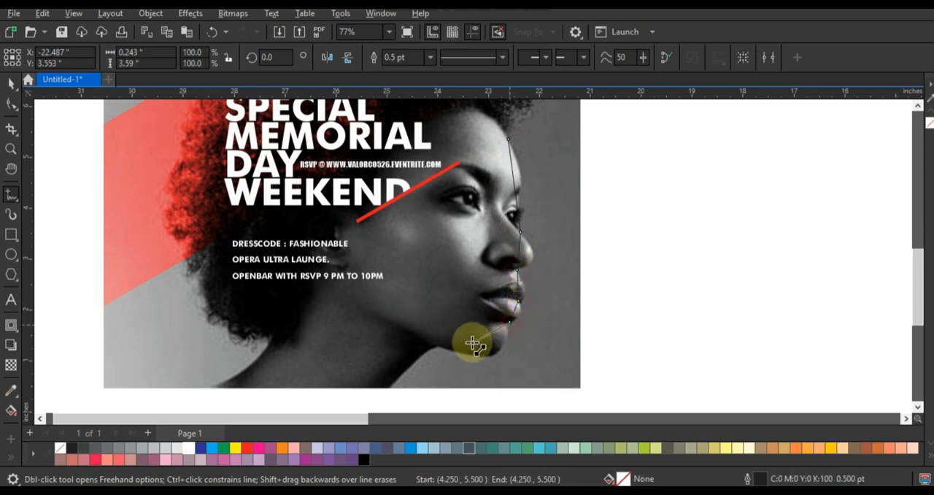
{"action": "left_click", "coordinate": [440, 348]}
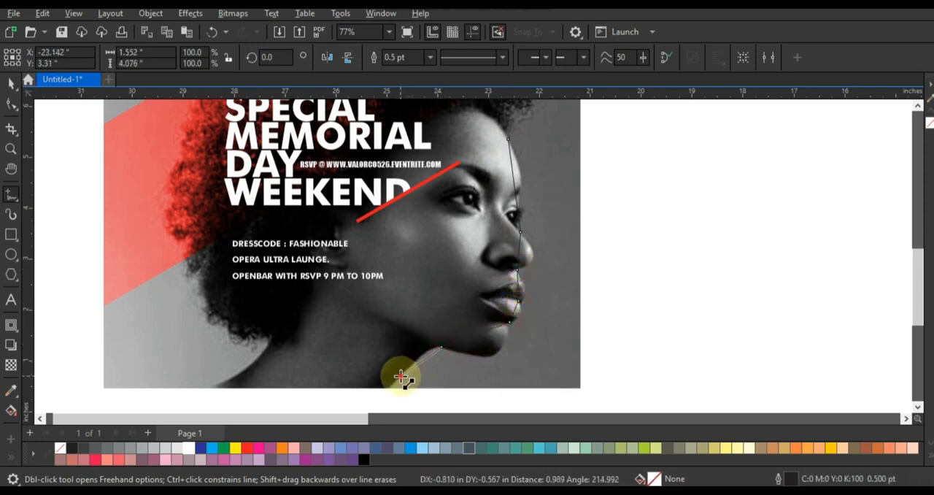
{"action": "double_click", "coordinate": [401, 376]}
{"action": "left_click", "coordinate": [430, 57]}
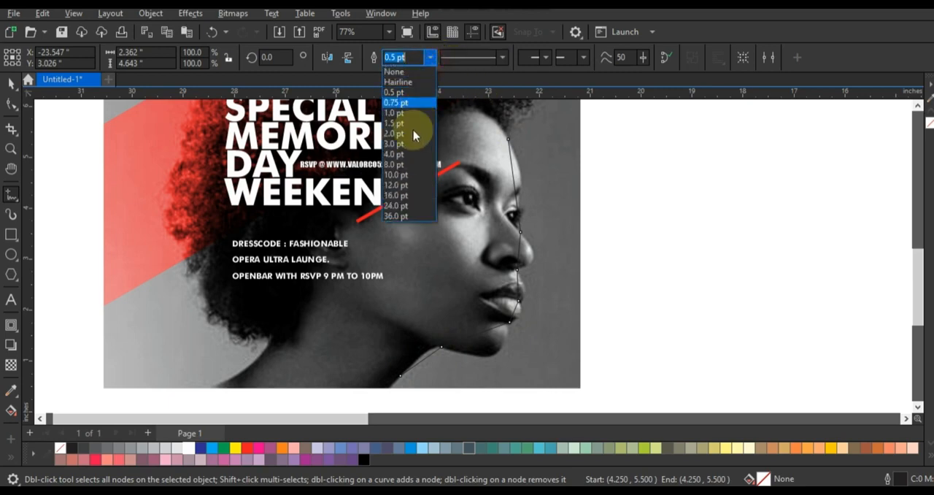
{"action": "left_click", "coordinate": [410, 148]}
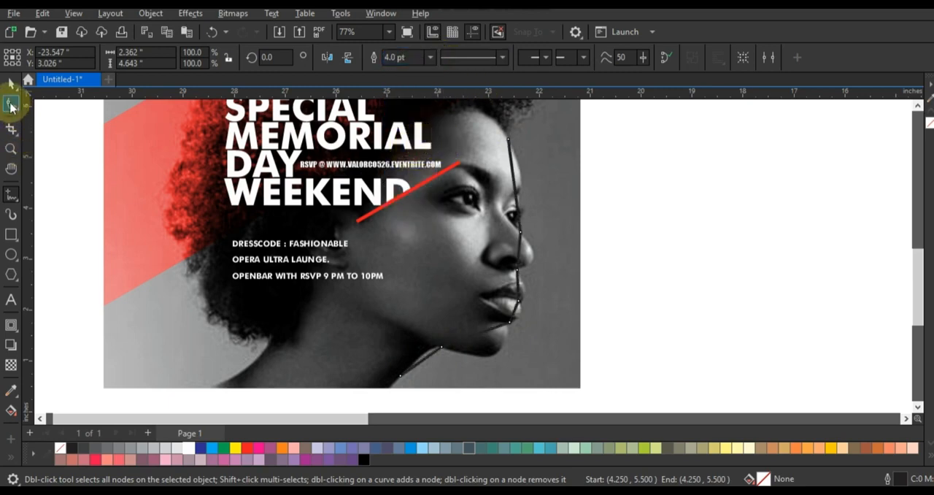
Step: Convert the profile line's segments to curves and bend them to follow the forehead, nose, lips, chin and neck
{"action": "left_click", "coordinate": [11, 104]}
{"action": "left_click_drag", "start_coordinate": [305, 126], "coordinate": [585, 380]}
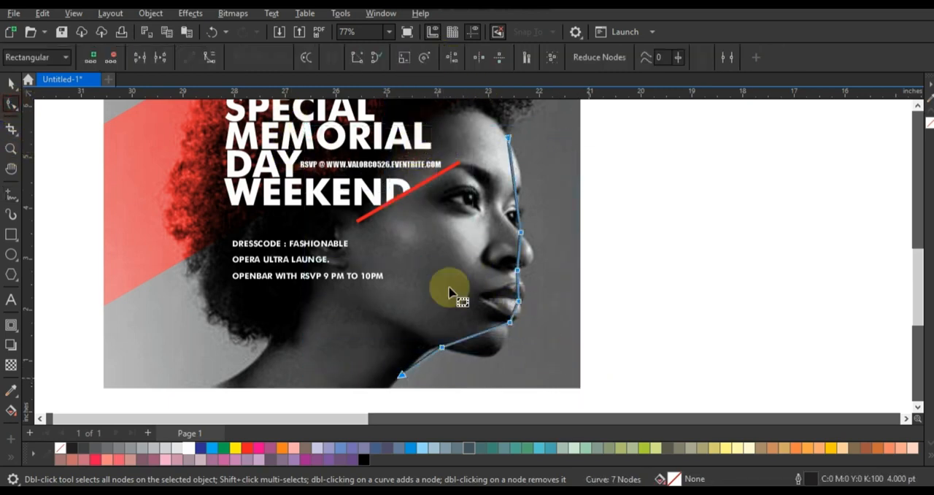
{"action": "left_click", "coordinate": [208, 57]}
{"action": "left_click_drag", "start_coordinate": [514, 182], "coordinate": [523, 182]}
{"action": "left_click_drag", "start_coordinate": [555, 214], "coordinate": [501, 247]}
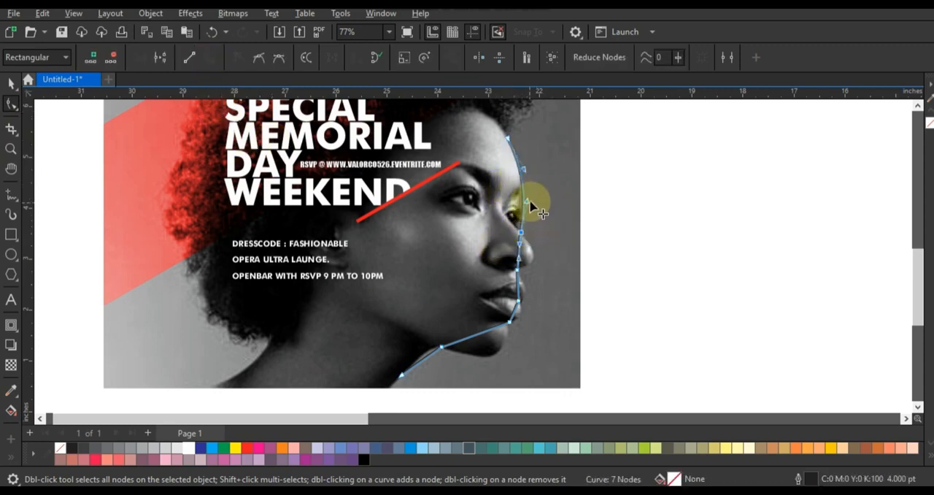
{"action": "left_click_drag", "start_coordinate": [527, 201], "coordinate": [520, 202]}
{"action": "left_click_drag", "start_coordinate": [521, 248], "coordinate": [509, 363]}
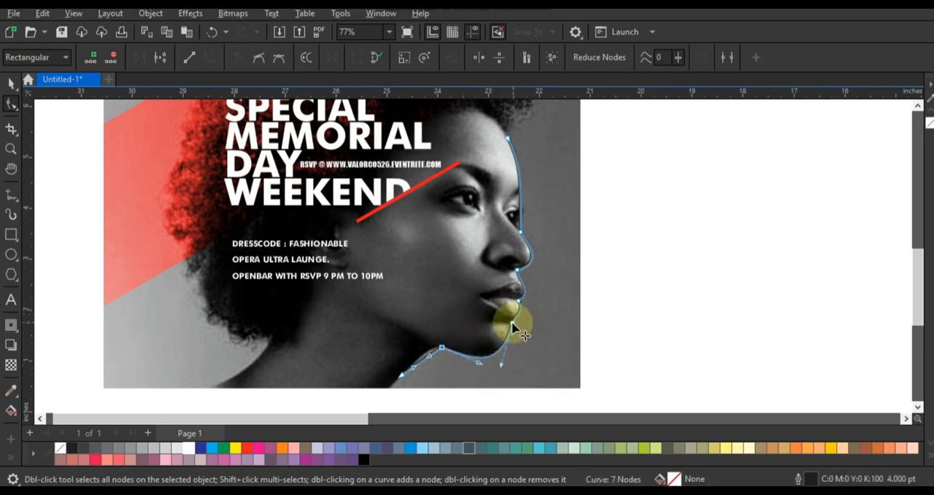
{"action": "left_click_drag", "start_coordinate": [512, 322], "coordinate": [525, 312]}
{"action": "left_click", "coordinate": [447, 361]}
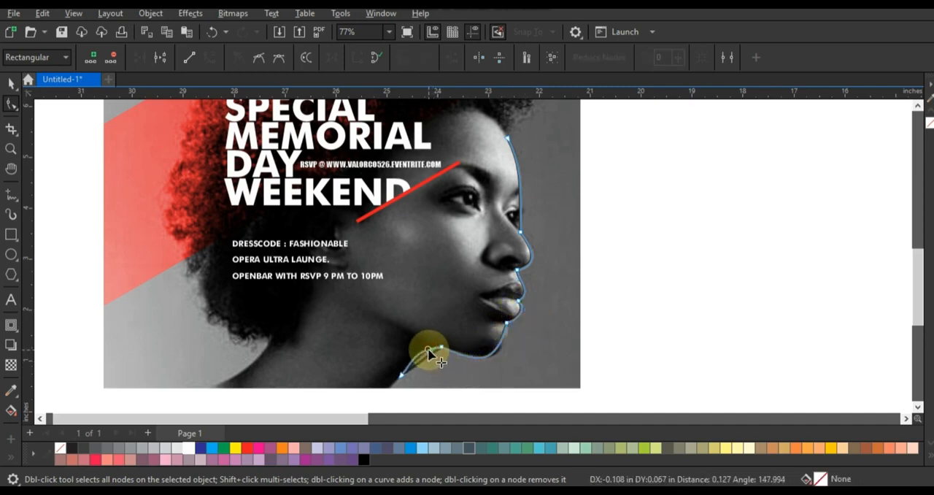
Step: Set the profile line's outline color to white
{"action": "left_click", "coordinate": [10, 84]}
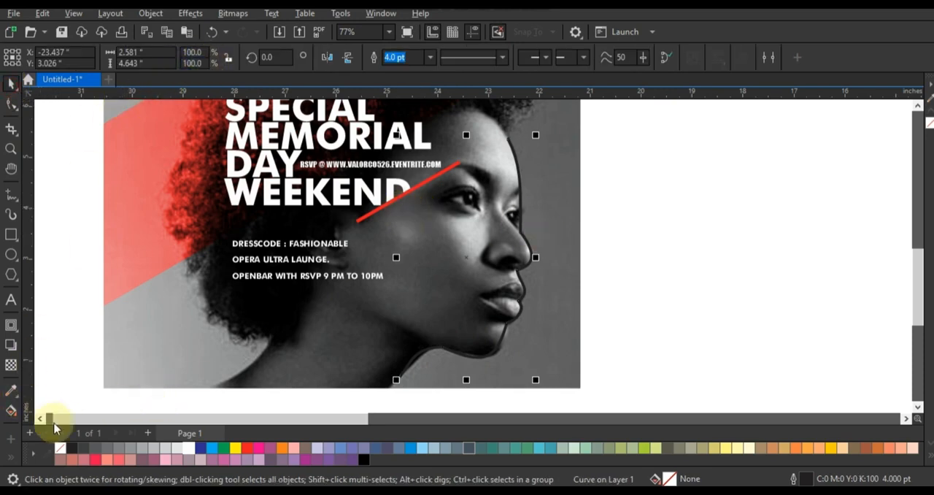
{"action": "right_click", "coordinate": [186, 448]}
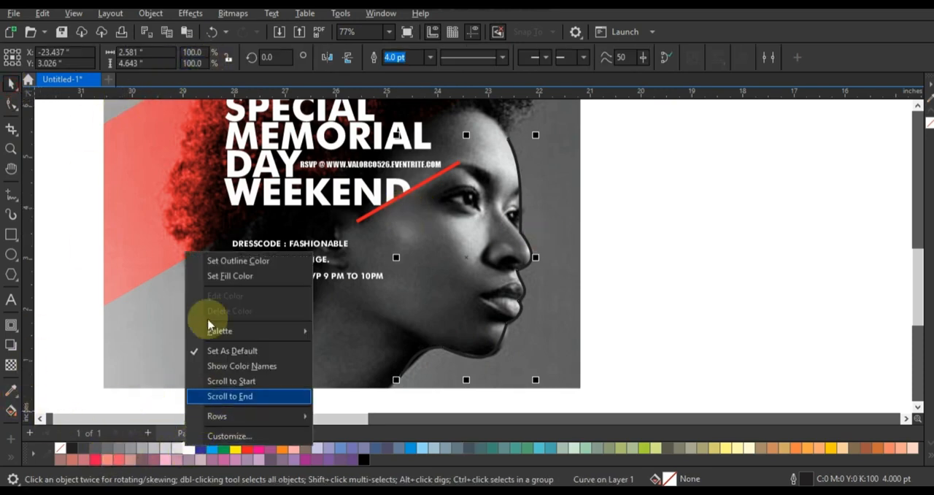
{"action": "left_click", "coordinate": [215, 262]}
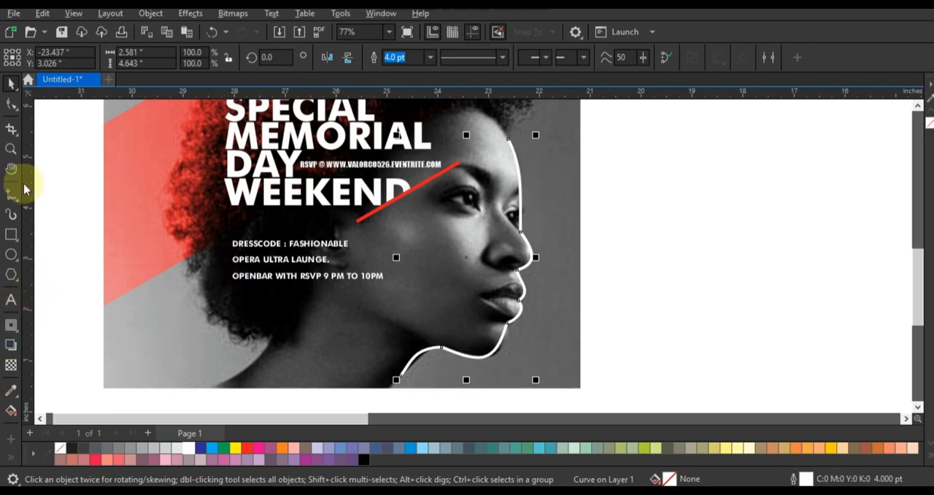
Step: Apply a tapered preset Artistic Media stroke to the face-profile line and set its width to 0.07 inches
{"action": "left_click", "coordinate": [14, 218]}
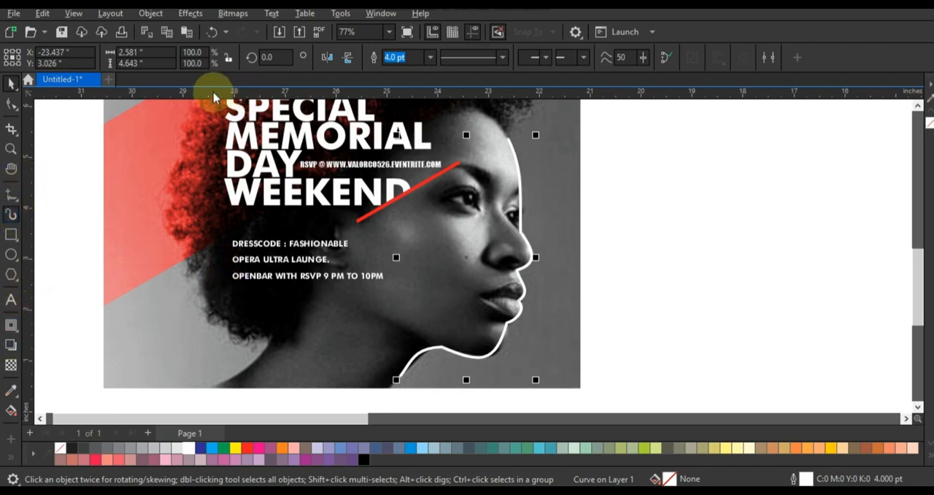
{"action": "key", "text": "i"}
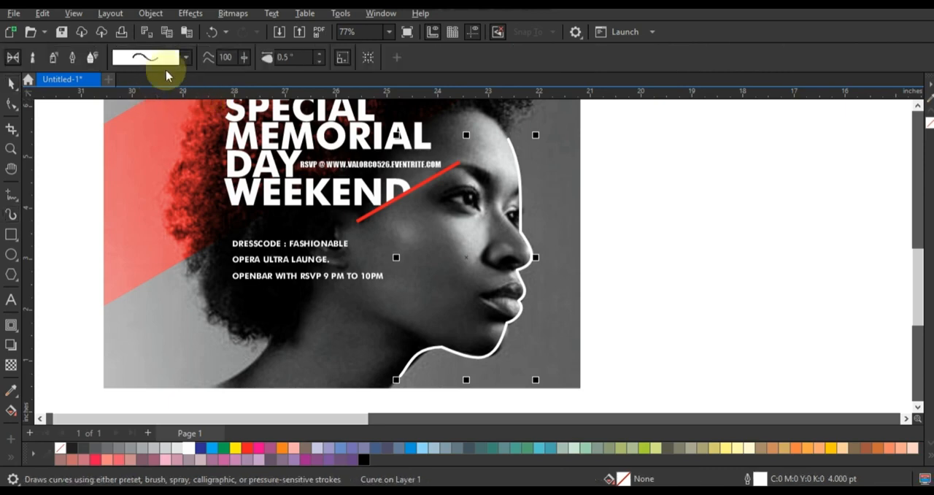
{"action": "left_click", "coordinate": [188, 60]}
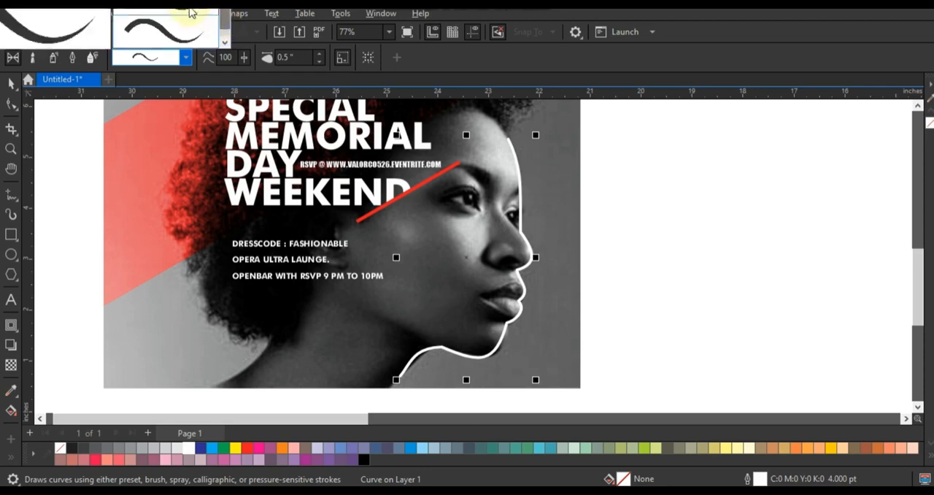
{"action": "left_click", "coordinate": [173, 34]}
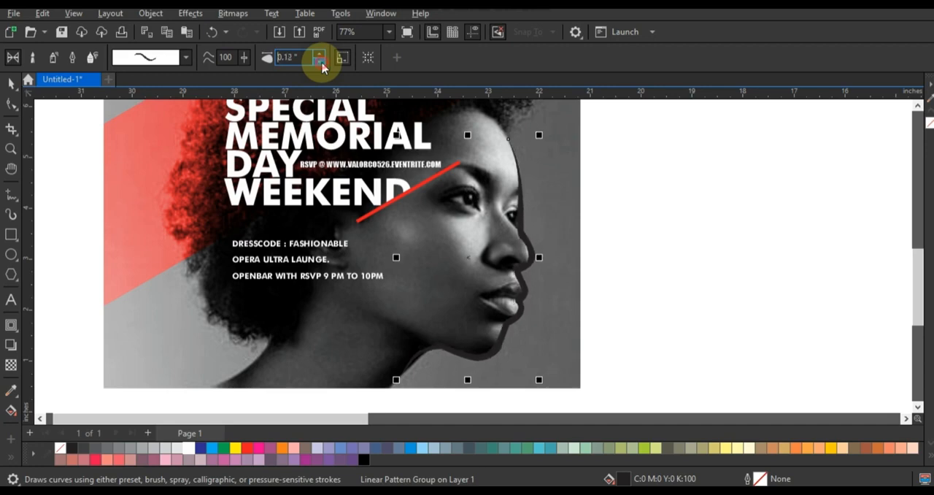
{"action": "left_click", "coordinate": [320, 63]}
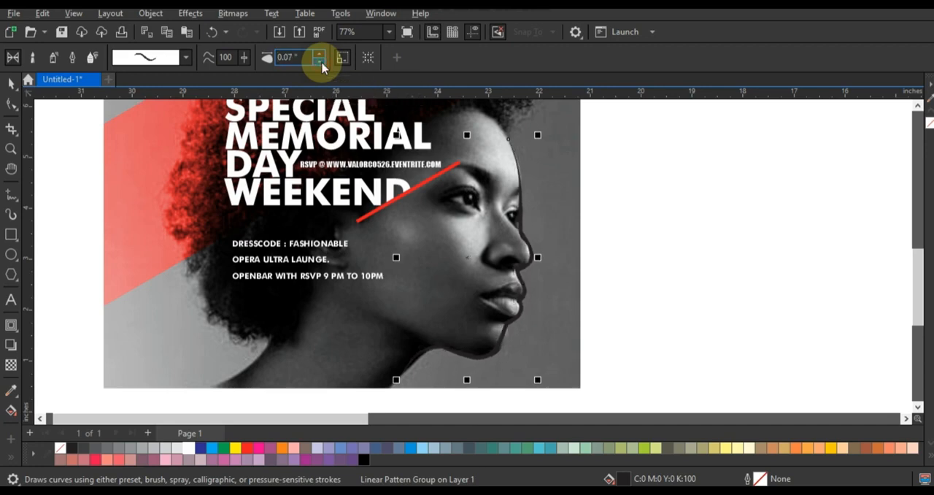
Step: Color the face-profile stroke white and reduce its width to 0.04 inches
{"action": "left_click", "coordinate": [11, 83]}
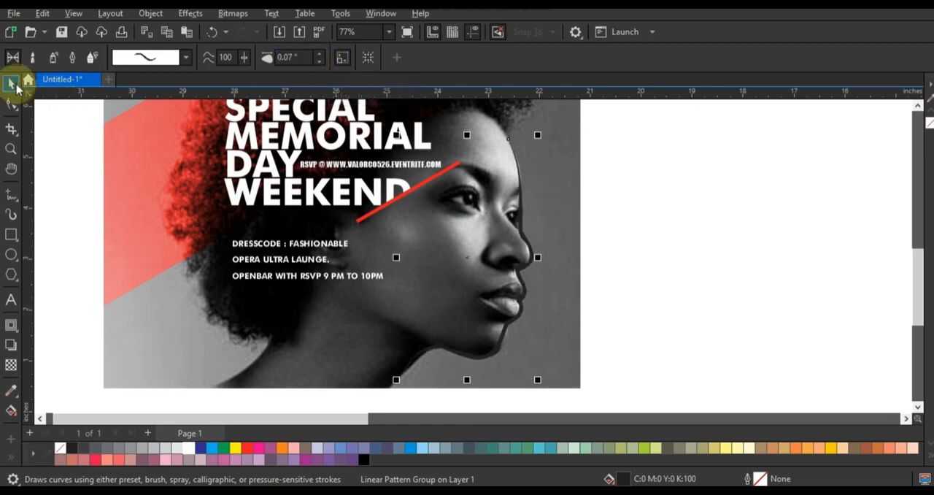
{"action": "right_click", "coordinate": [189, 447]}
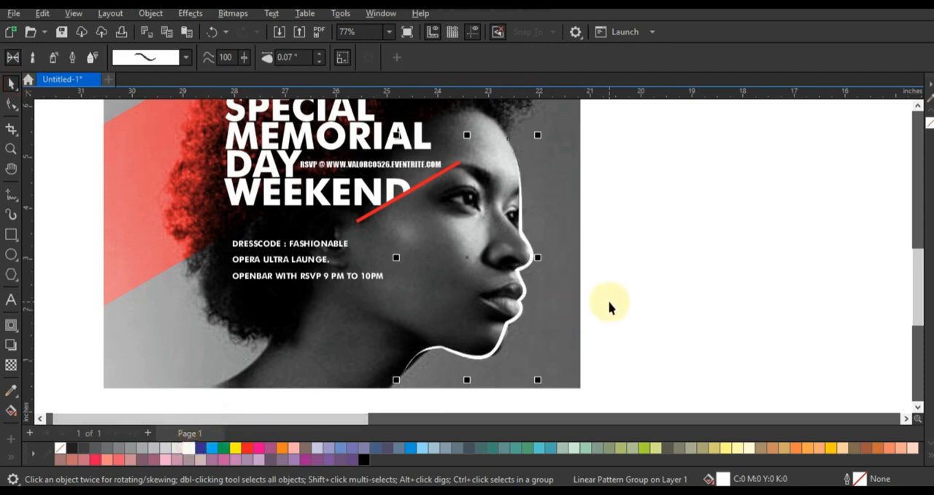
{"action": "left_click", "coordinate": [11, 214]}
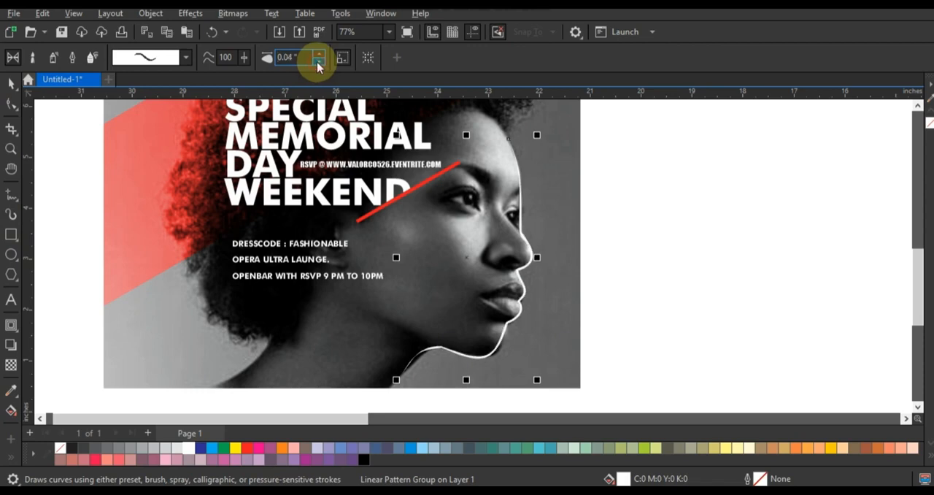
Step: Try red as the fill color of the face-profile stroke
{"action": "left_click", "coordinate": [11, 83]}
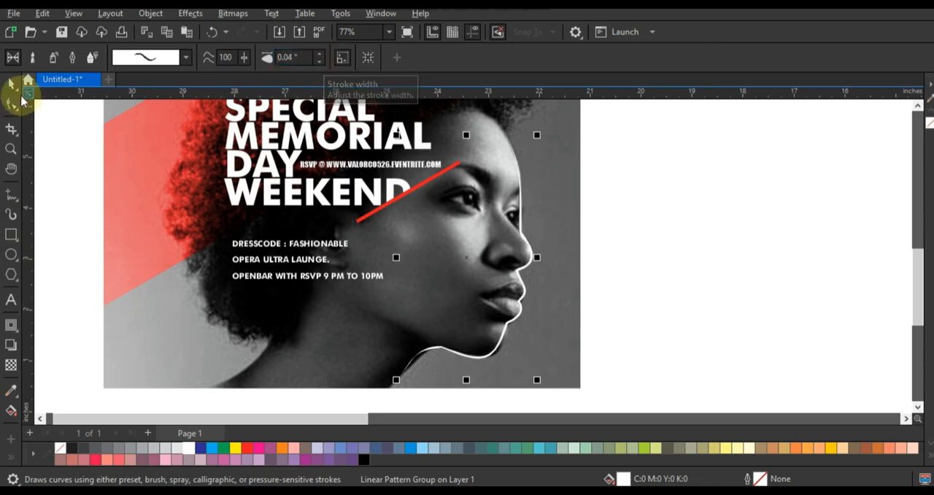
{"action": "right_click", "coordinate": [248, 447]}
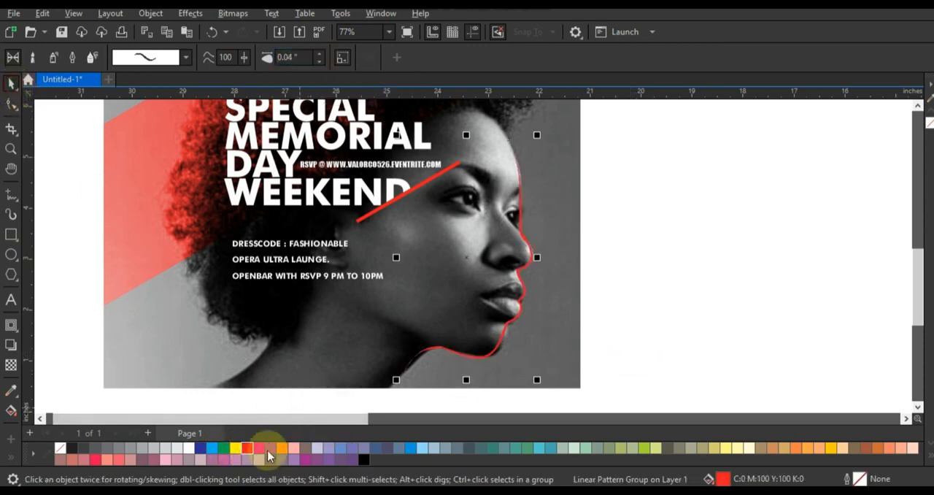
{"action": "scroll", "coordinate": [583, 340], "scroll_direction": "down", "scroll_amount": 2}
{"action": "left_click", "coordinate": [651, 305]}
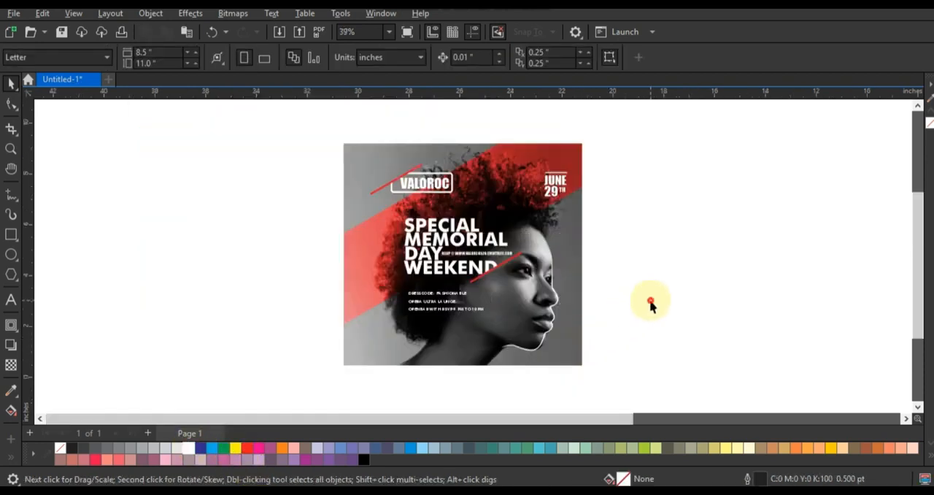
Step: Try shifting the white profile stroke slightly outward from the face and undo the move
{"action": "left_click", "coordinate": [537, 351]}
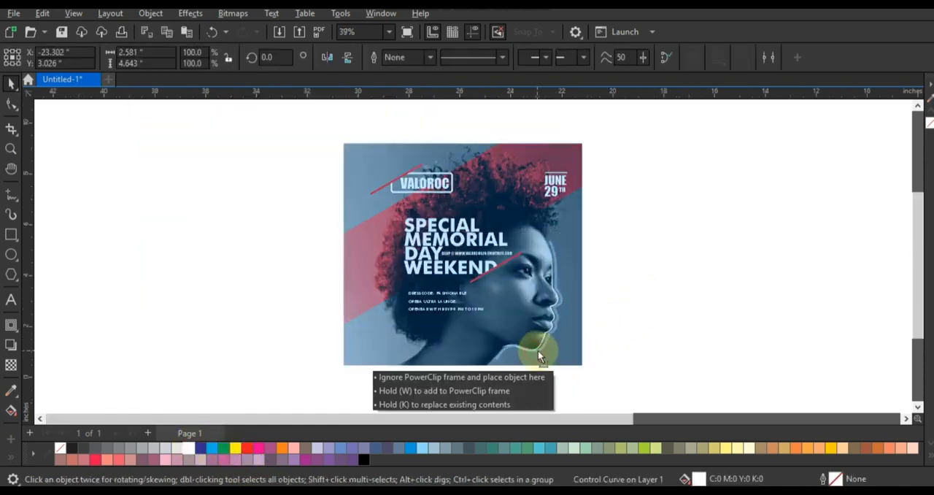
{"action": "left_click", "coordinate": [660, 364]}
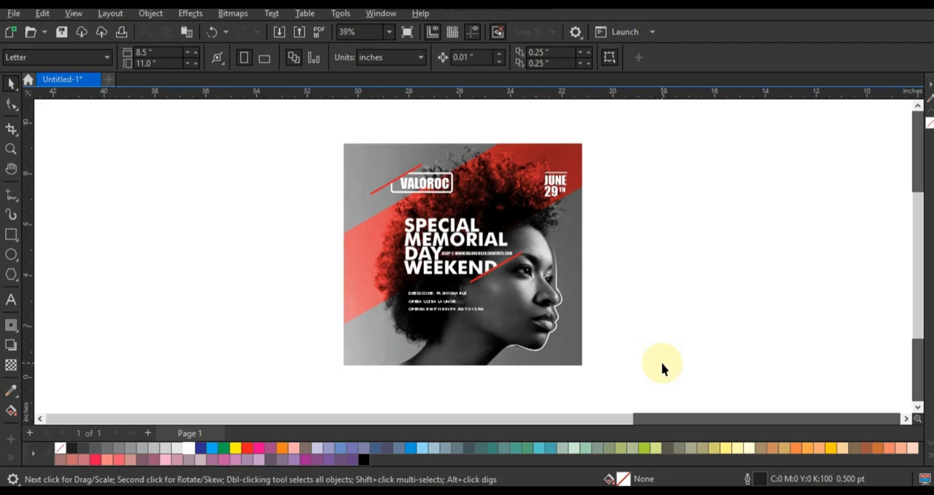
{"action": "left_click", "coordinate": [534, 353]}
{"action": "left_click_drag", "start_coordinate": [534, 353], "coordinate": [528, 350]}
{"action": "left_click", "coordinate": [624, 377]}
{"action": "key", "text": "Tab"}
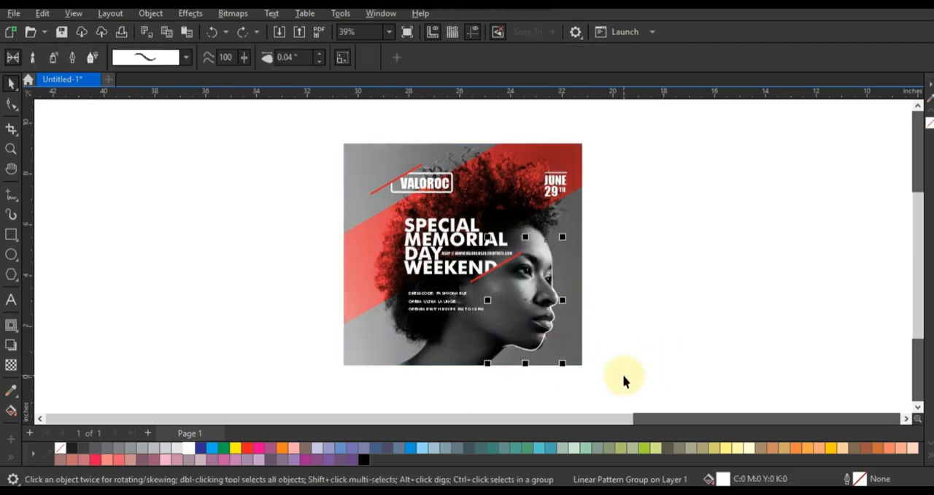
{"action": "left_click", "coordinate": [574, 355]}
{"action": "scroll", "coordinate": [718, 286], "scroll_direction": "up", "scroll_amount": 2}
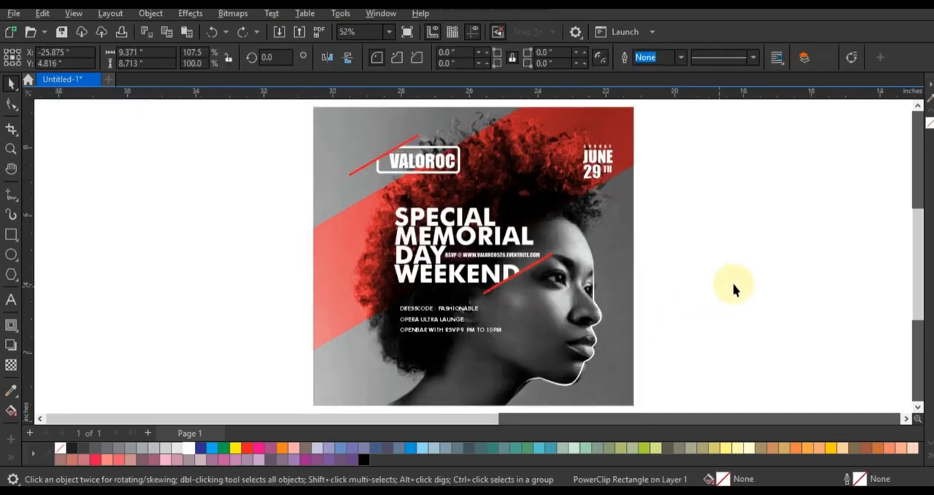